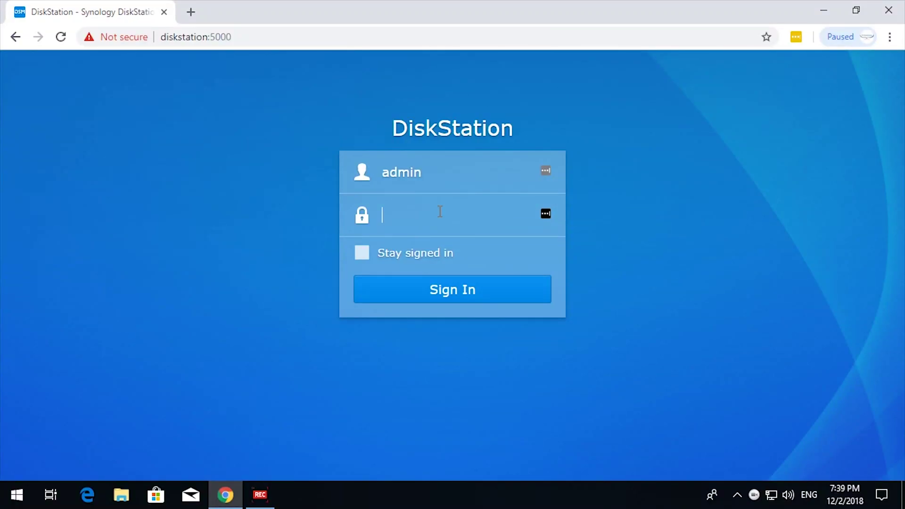
Sign in to the DiskStation as admin and open the Control Panel
text(•••••••••)
key(Return)
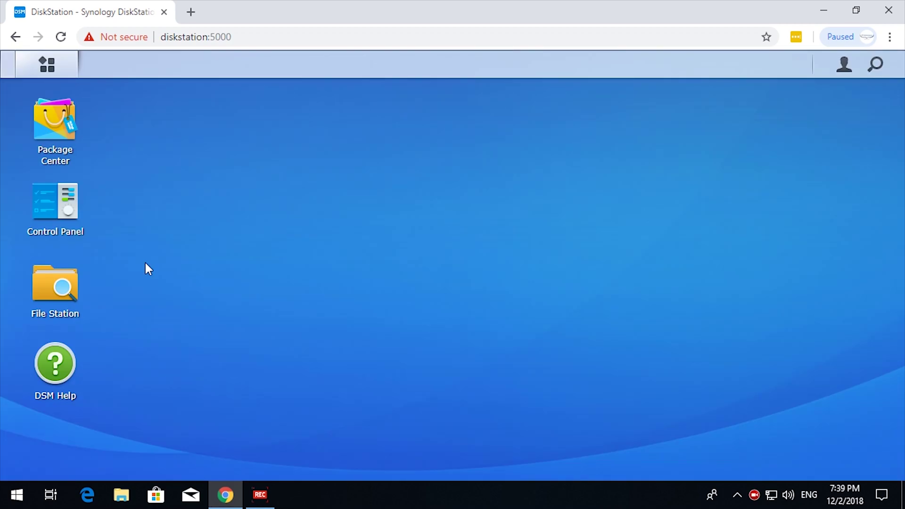
click(61, 208)
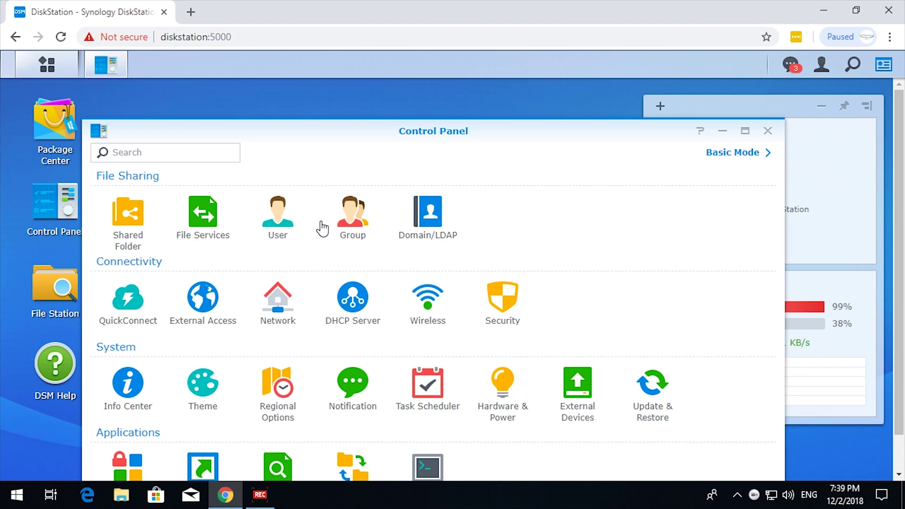
In Domain/LDAP, enable Join domain for ITPERFORMANCE.LOCAL, DNS 172.20.210.10, mode Single Domain with OU
click(428, 217)
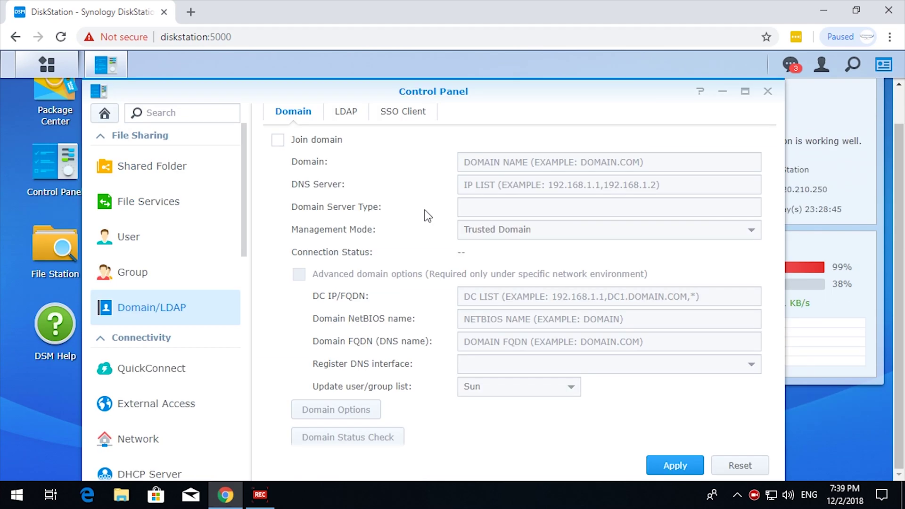
click(279, 139)
click(591, 162)
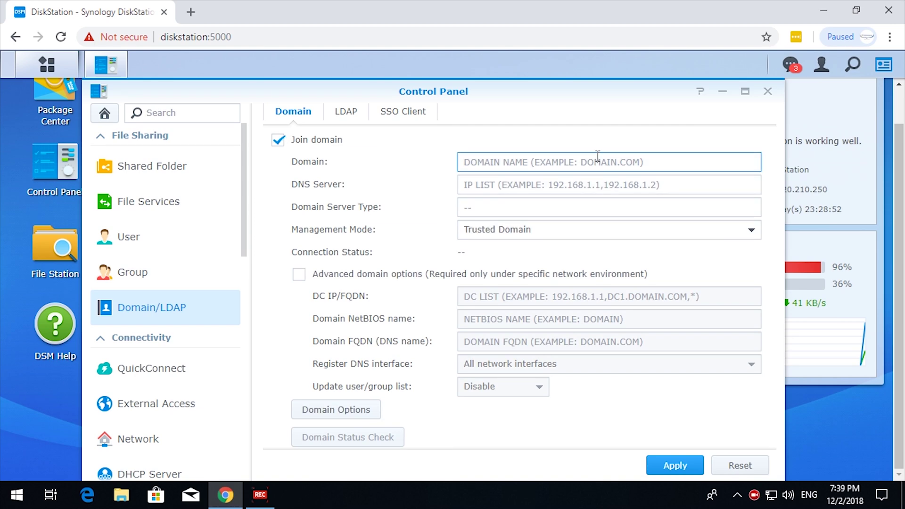
text(ITPERFORMANCE.LOCAL)
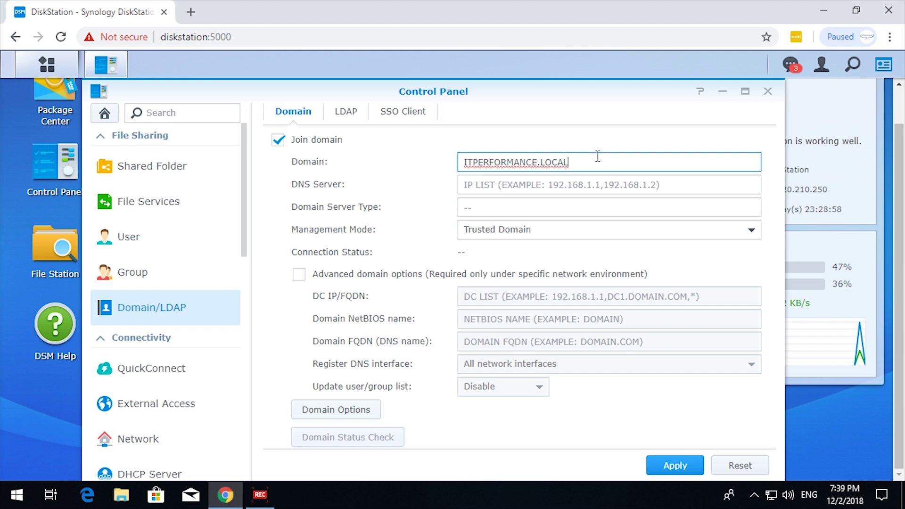
key(Tab)
text(172.20.210.10)
key(Tab)
click(610, 206)
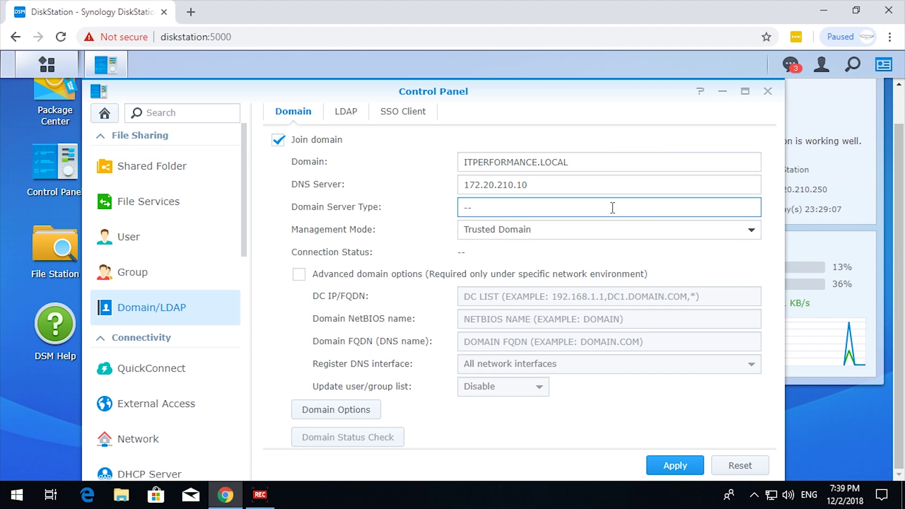
click(586, 238)
click(579, 273)
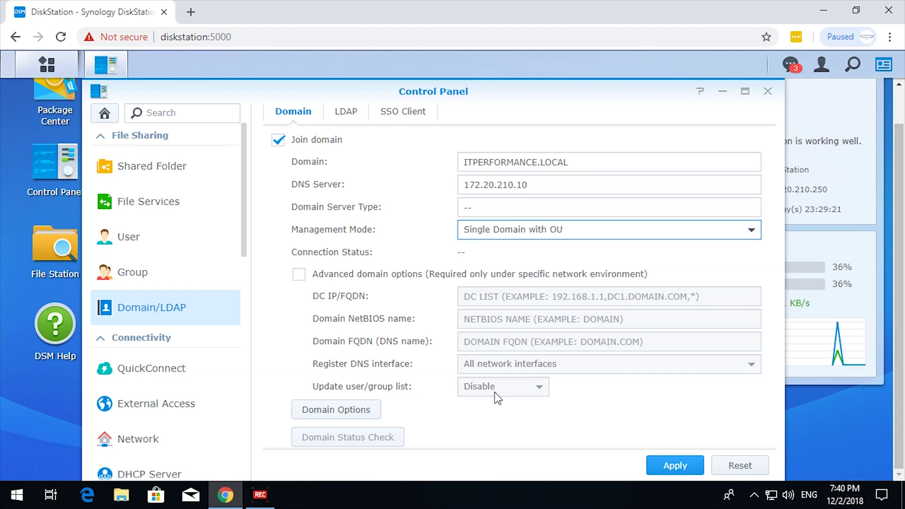
Apply the domain settings and confirm the join using the itperformance.local domain administrator's credentials
click(680, 466)
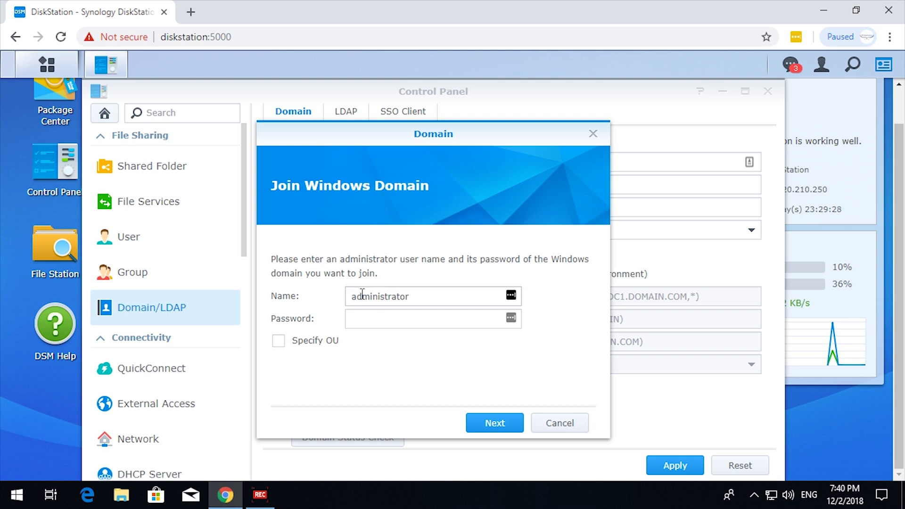
drag(362, 294, 348, 287)
text(itperformance\)
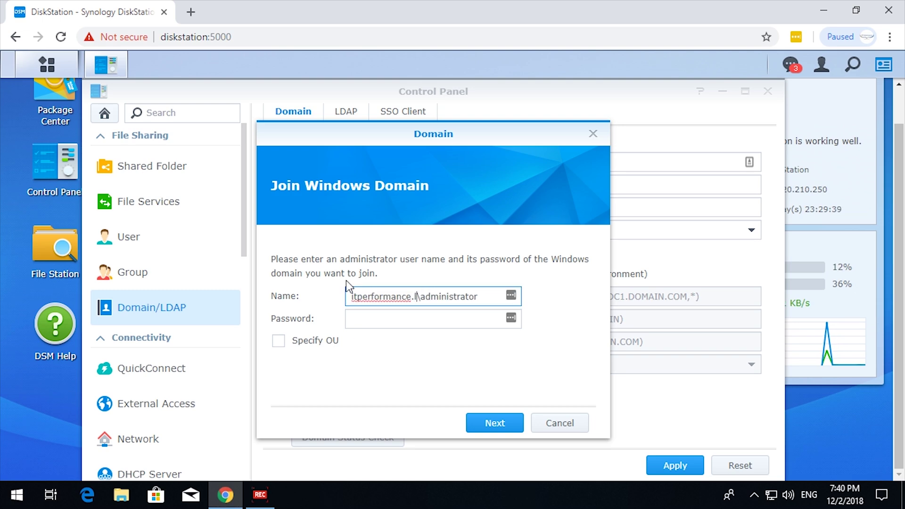
key(Left)
text(.local)
key(Tab)
text(*********)
click(486, 425)
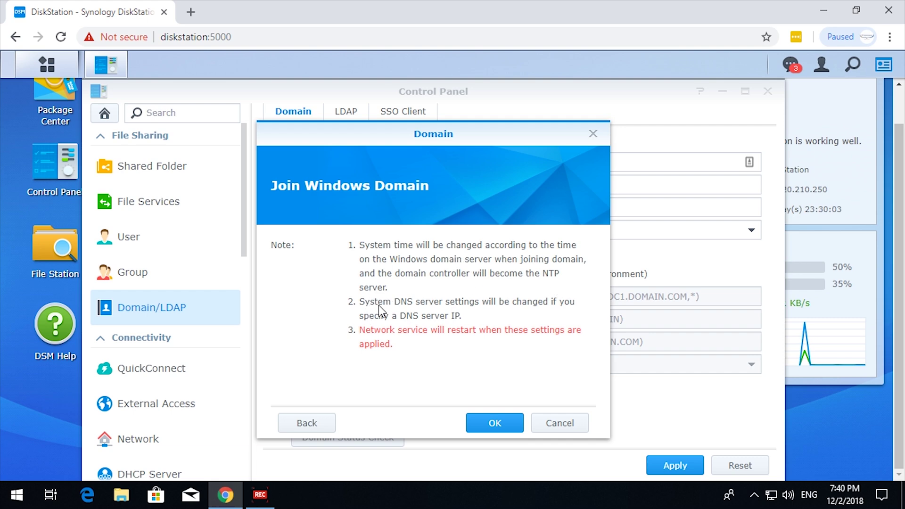
click(492, 422)
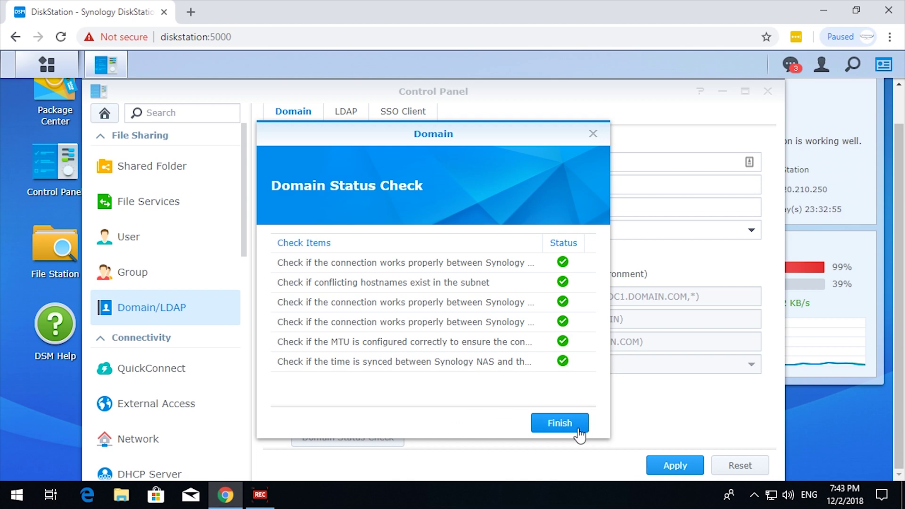
Close the status check, then view the LDAP settings and the 7 domain users
click(551, 422)
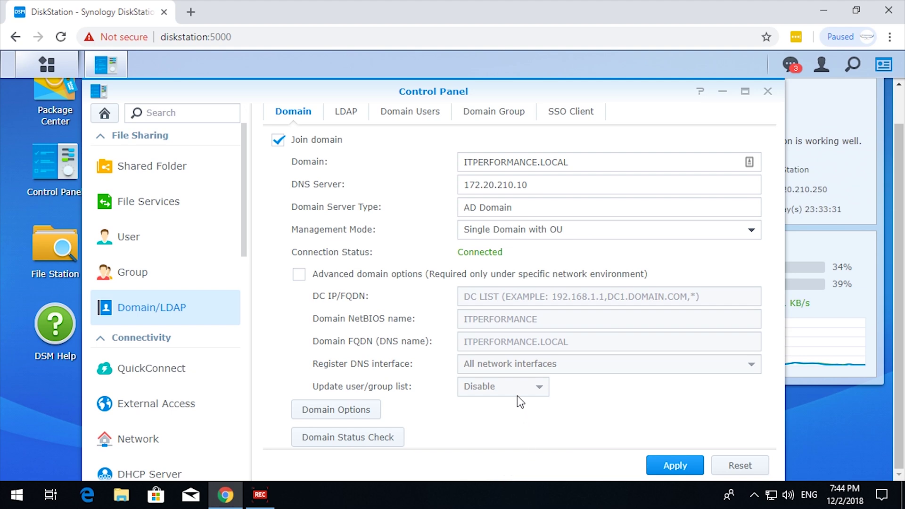
scroll(484, 414, up, 1)
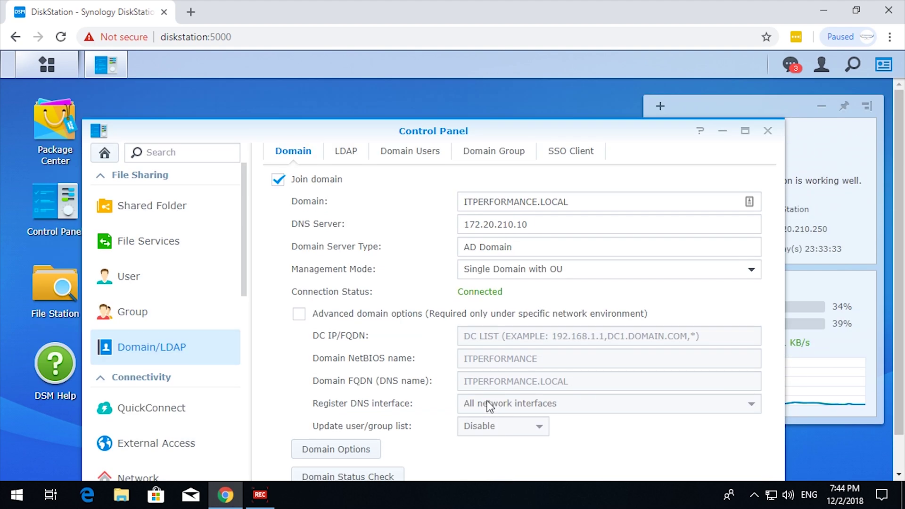
click(344, 150)
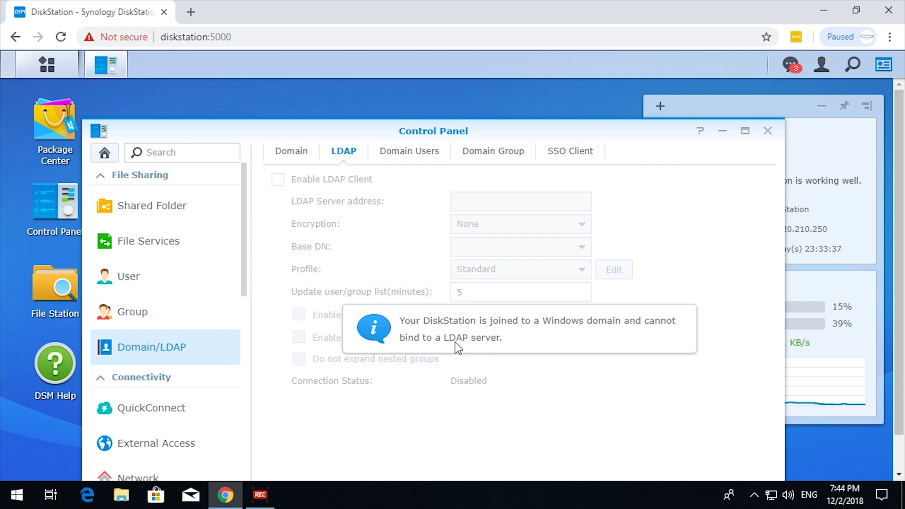
click(405, 163)
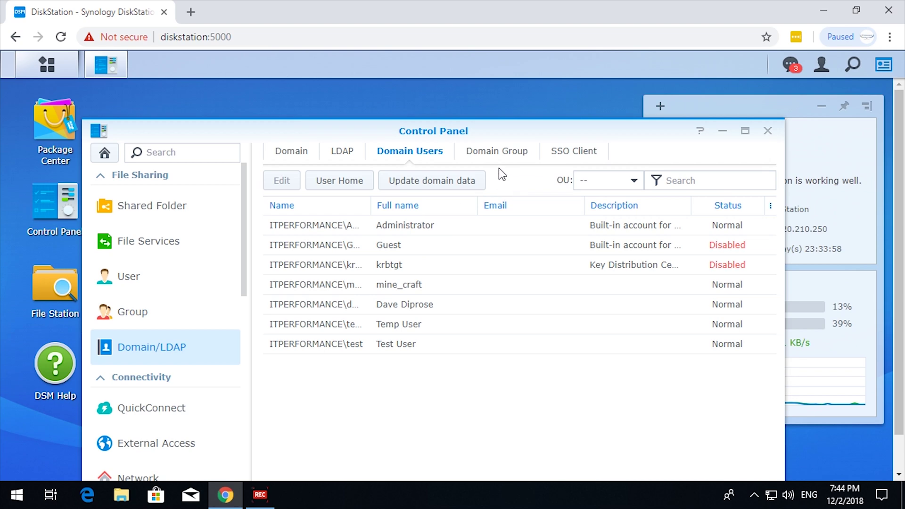
Browse the 17 domain groups and SSO Client settings, ending back on Domain Users
click(502, 151)
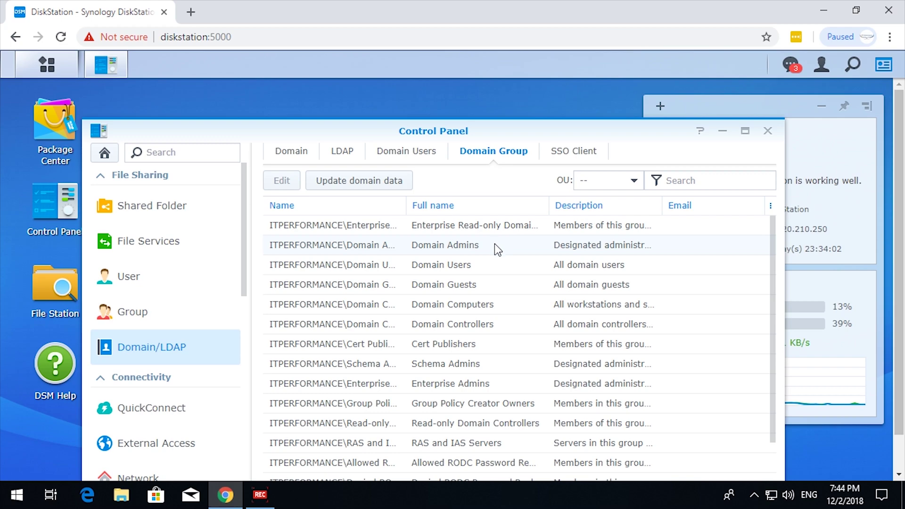
scroll(494, 245, down, 3)
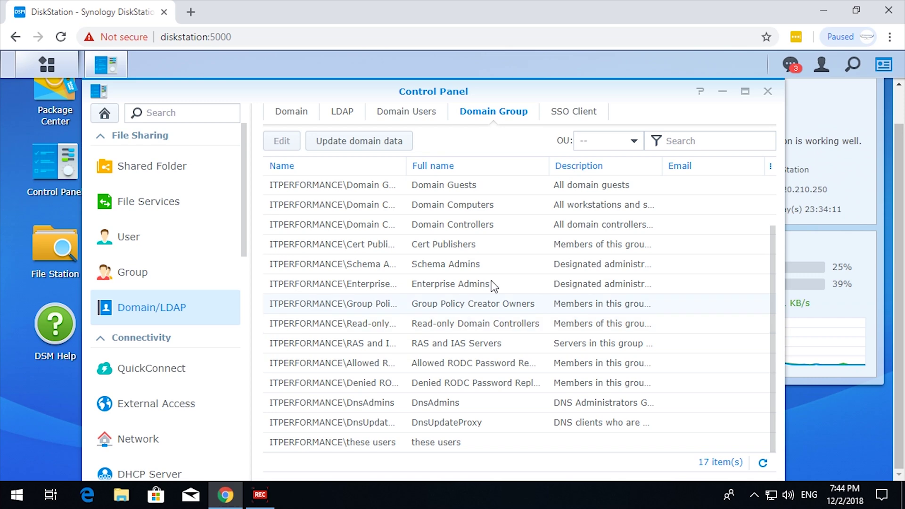
click(559, 116)
click(432, 306)
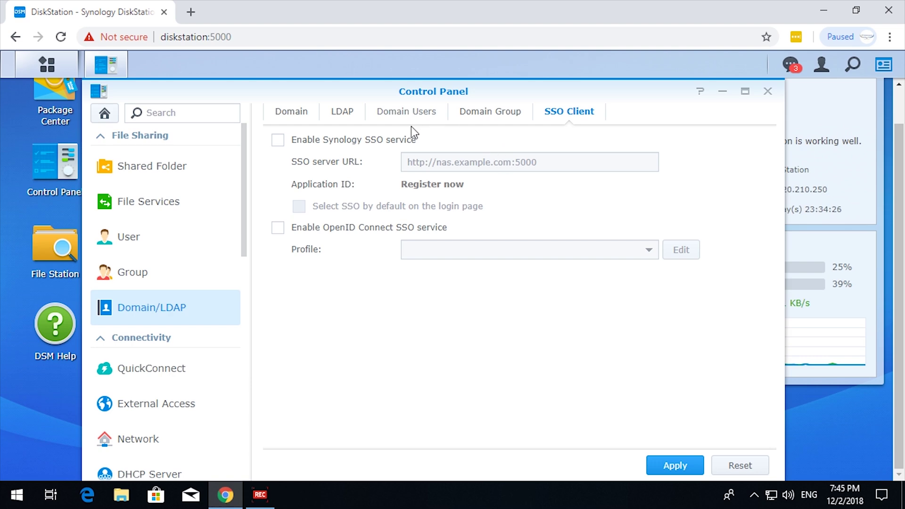
click(405, 112)
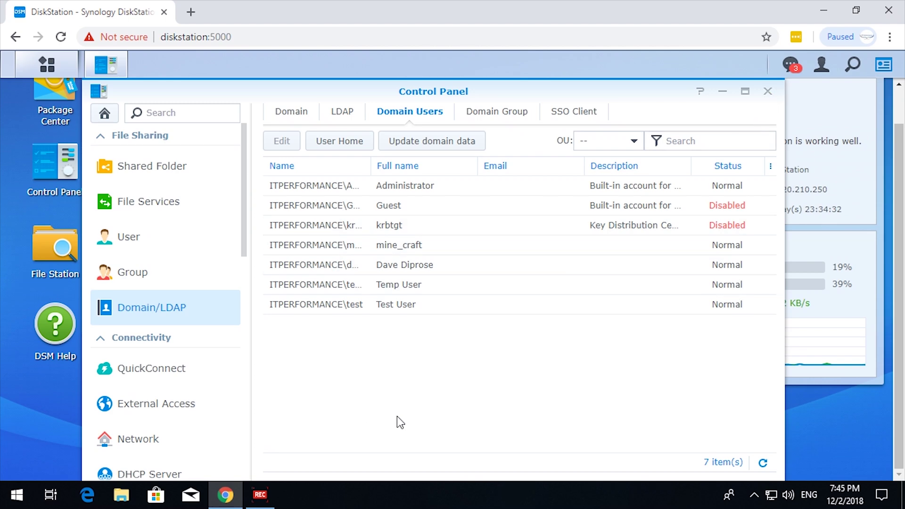
From File Station, set up a shared folder named 'Shared' with Hide sub-folders enabled
click(767, 91)
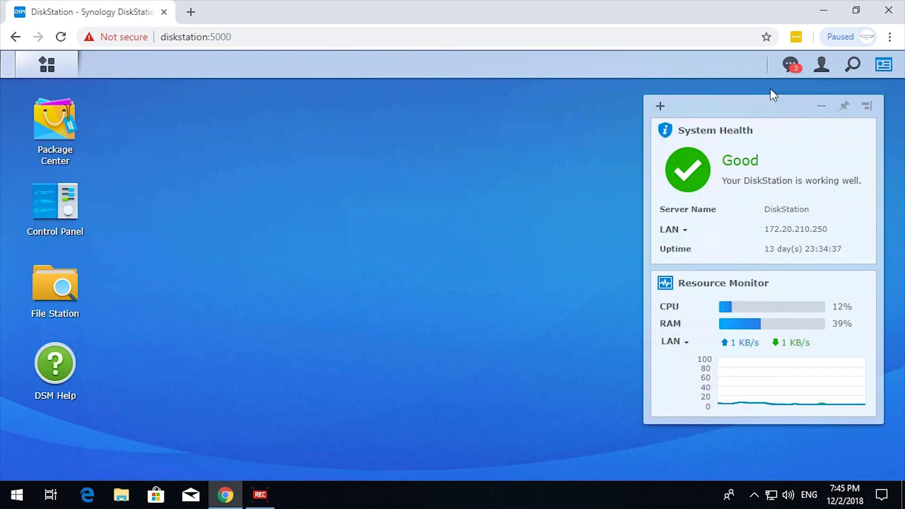
click(55, 289)
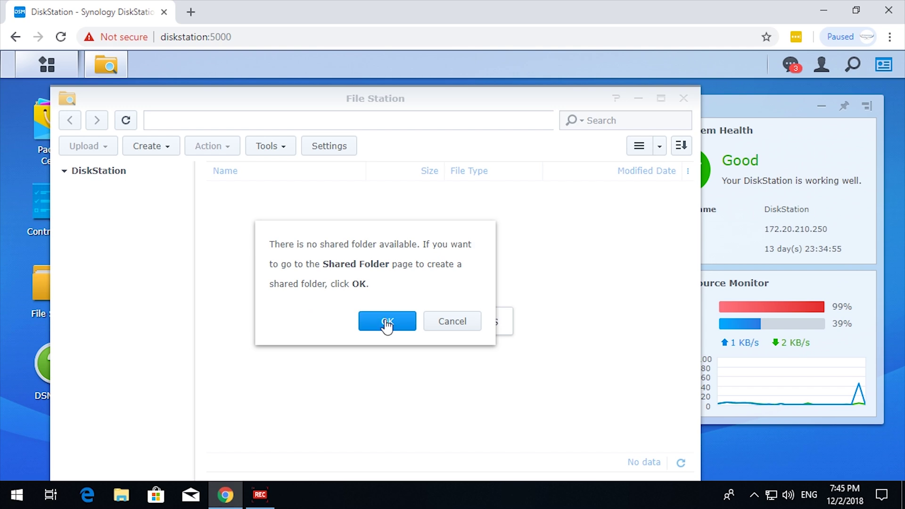
click(386, 323)
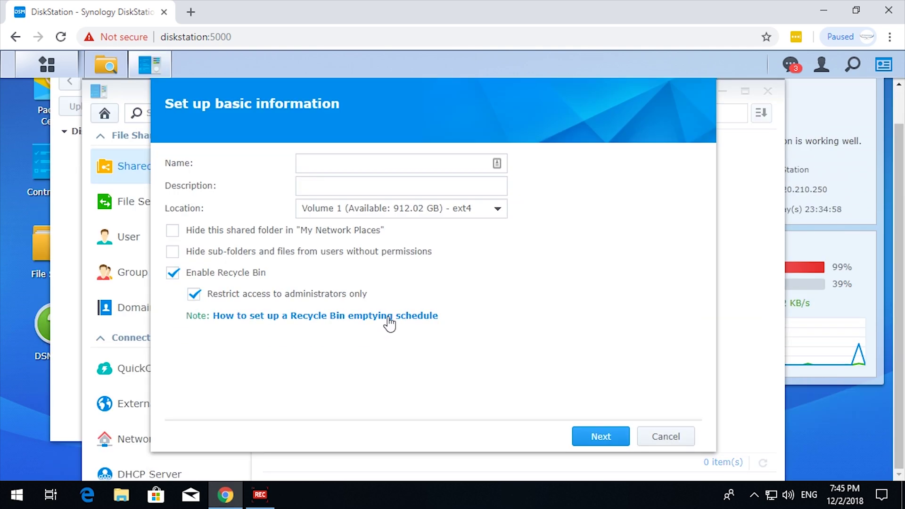
click(360, 162)
text(Sahels)
key(BackSpace)
key(BackSpace)
key(BackSpace)
key(BackSpace)
key(BackSpace)
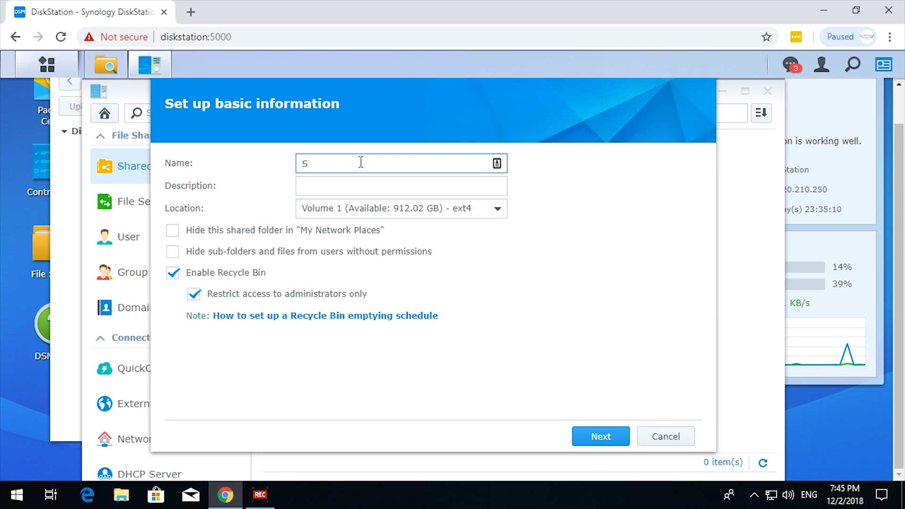
text(hared)
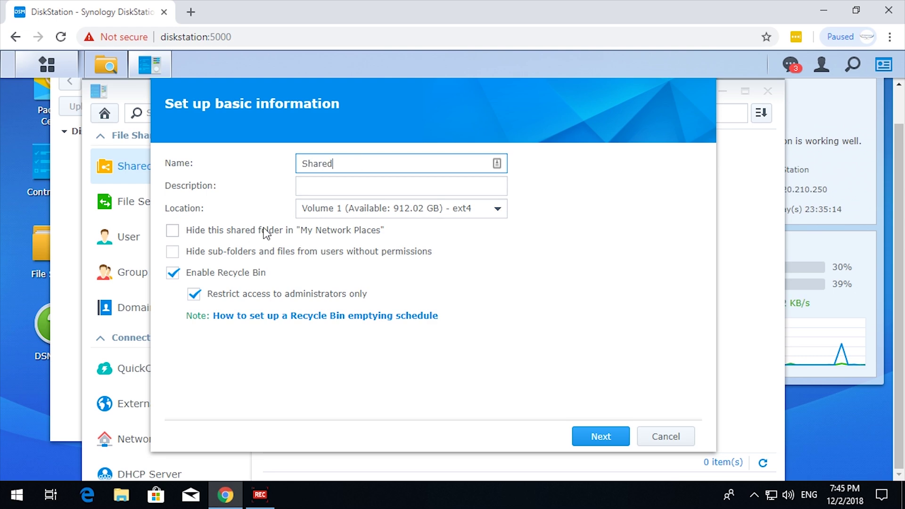
click(172, 252)
click(622, 443)
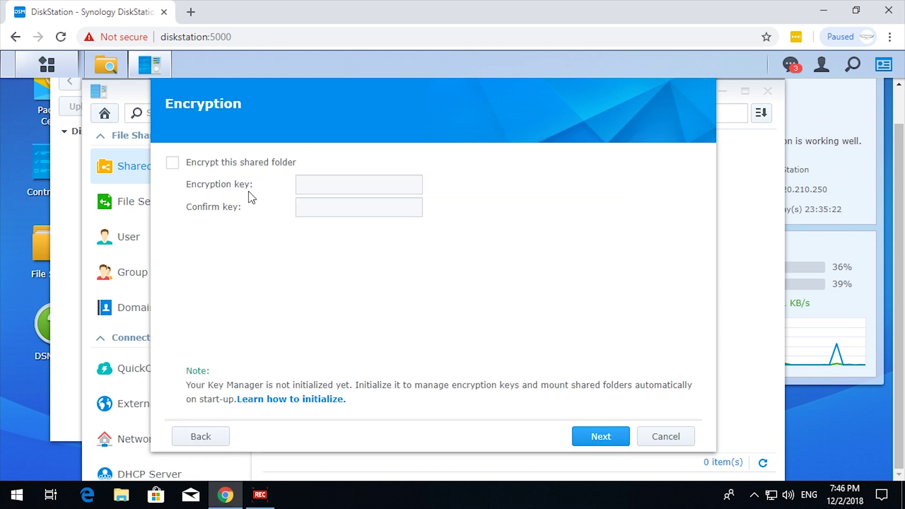
click(599, 439)
Create the Shared folder and list domain users in its permissions, widening the Name column
click(606, 434)
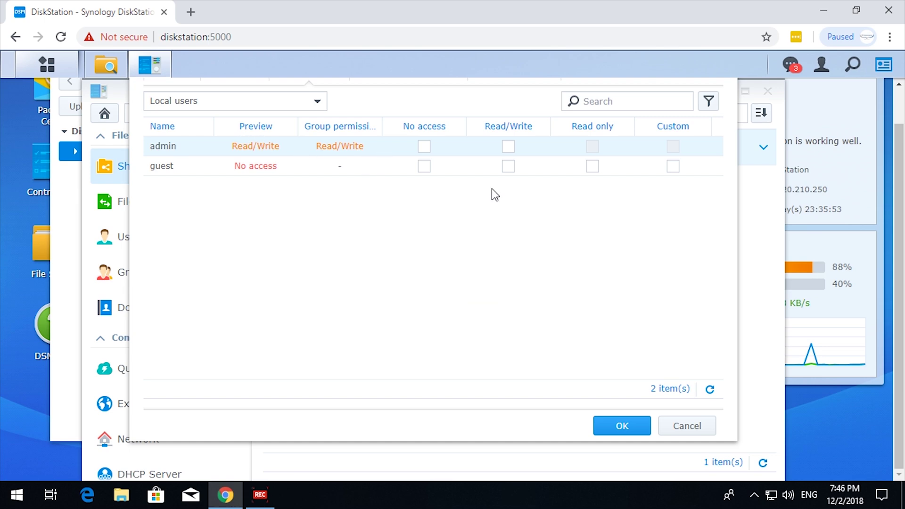
click(316, 105)
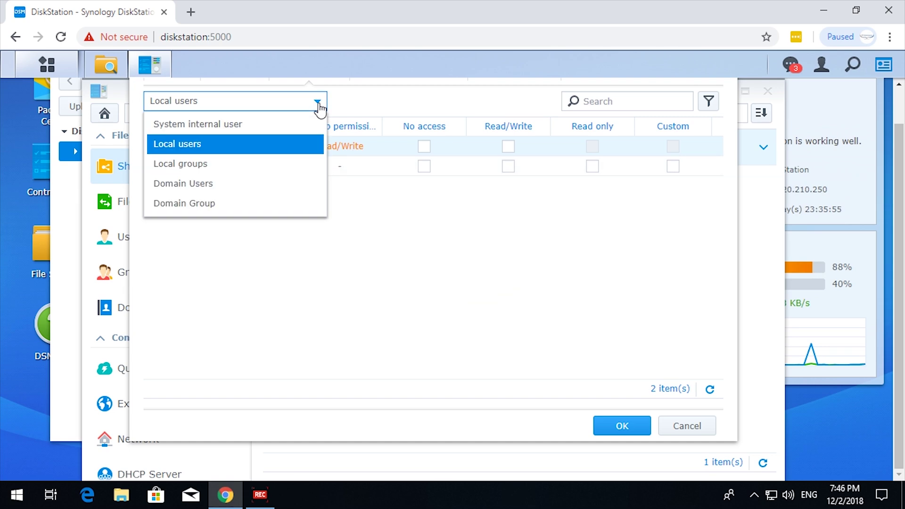
click(214, 190)
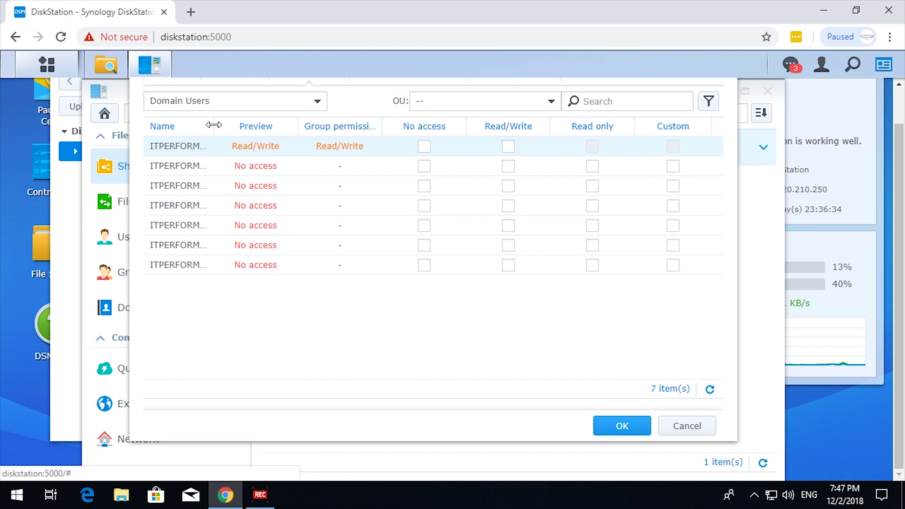
drag(213, 124, 278, 132)
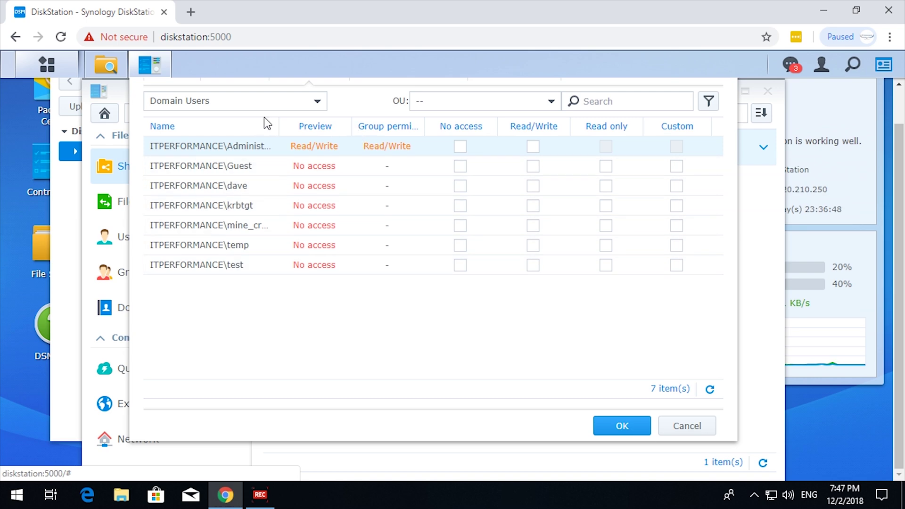
Grant the last domain group Read/Write on Shared and save the permissions
click(320, 104)
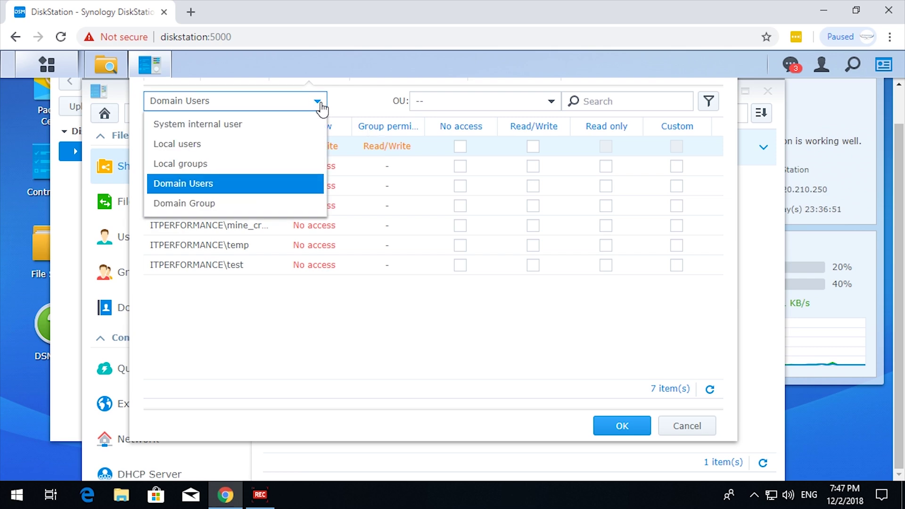
click(217, 203)
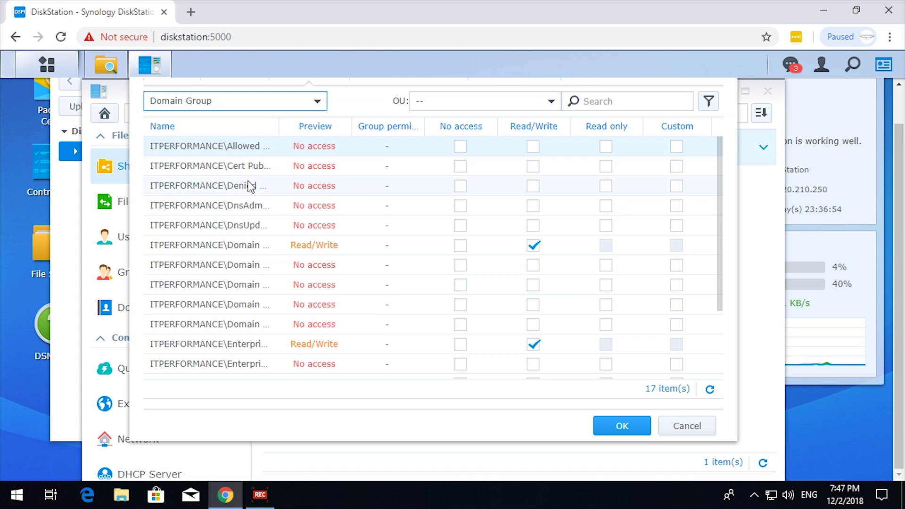
scroll(229, 206, down, 3)
scroll(259, 343, up, 3)
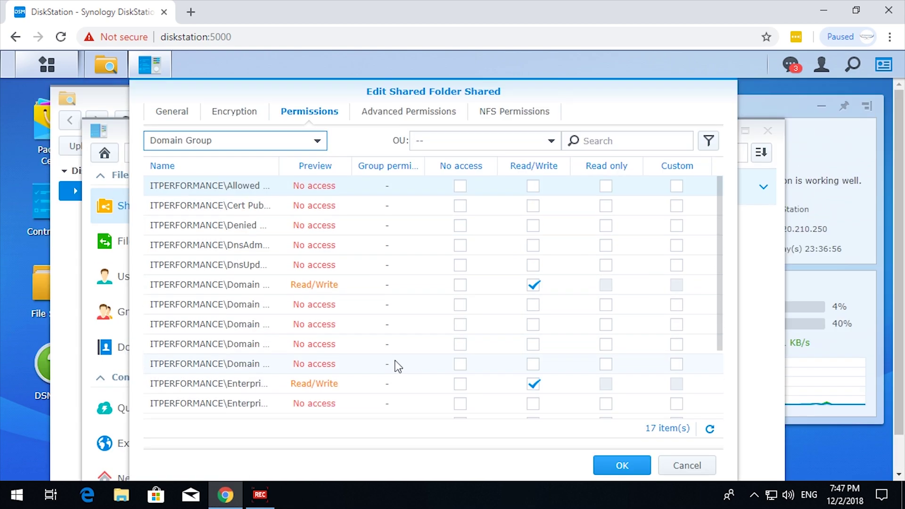
scroll(368, 346, down, 1)
scroll(358, 358, down, 3)
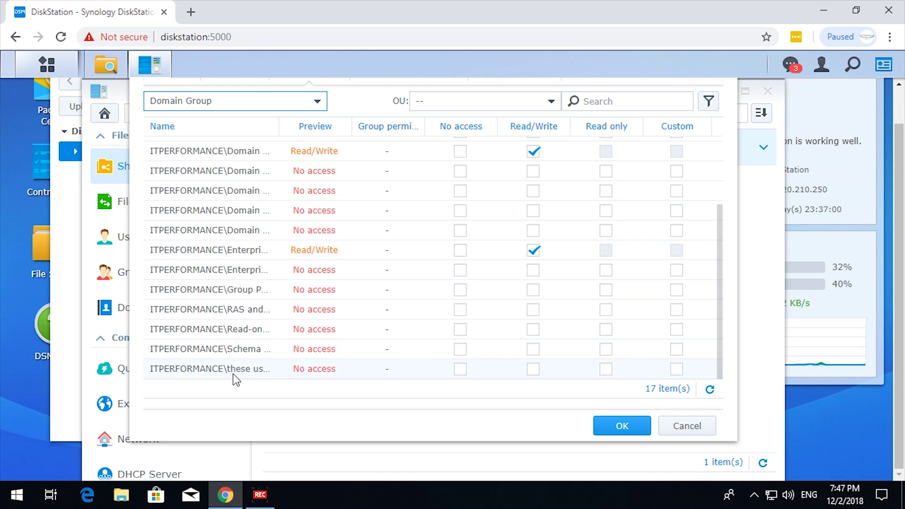
click(533, 369)
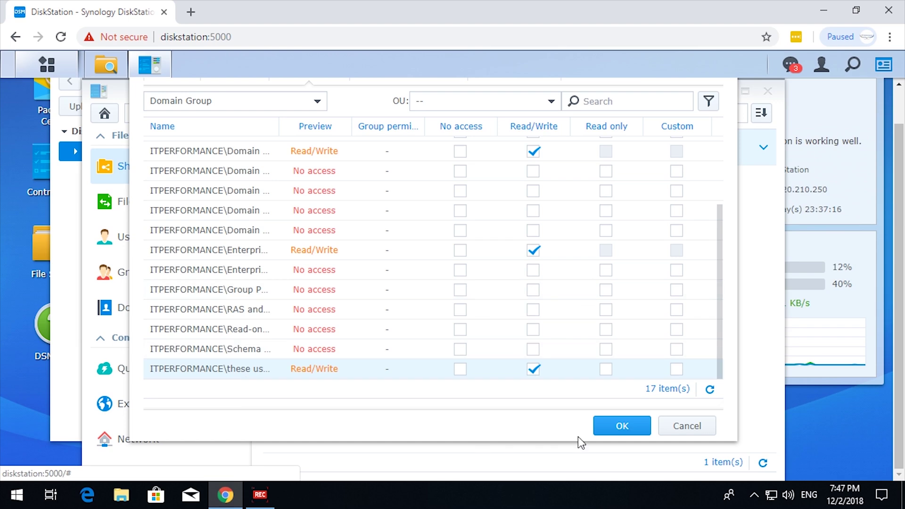
click(623, 426)
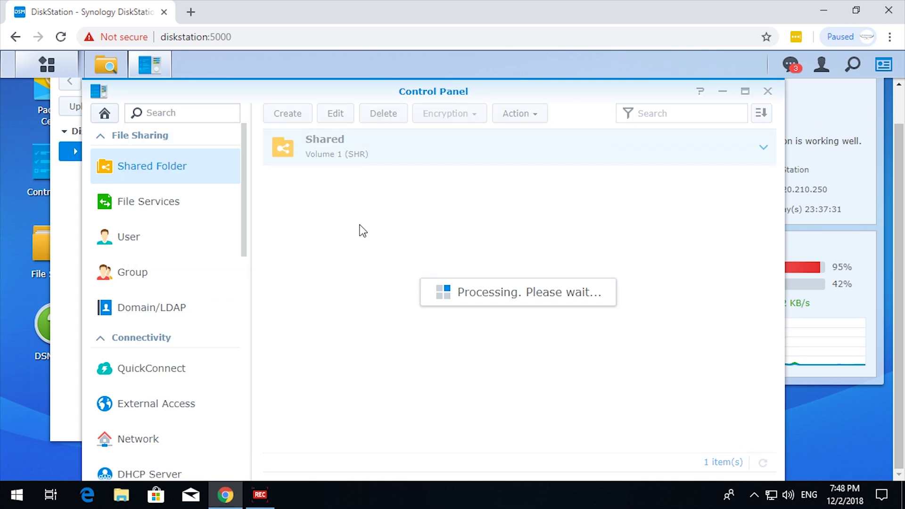
Create a personal shared folder named for the user on Volume 1 with default settings
click(288, 113)
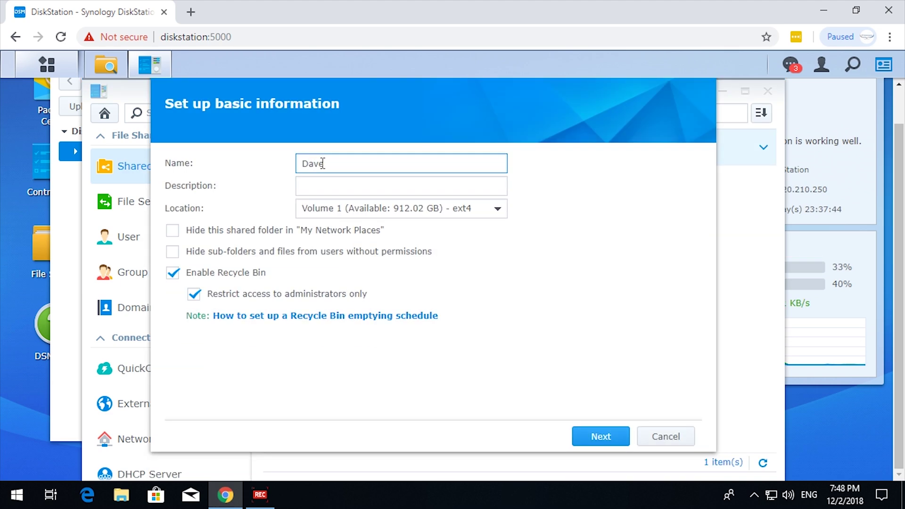
text(Daves persoan)
click(602, 436)
click(623, 442)
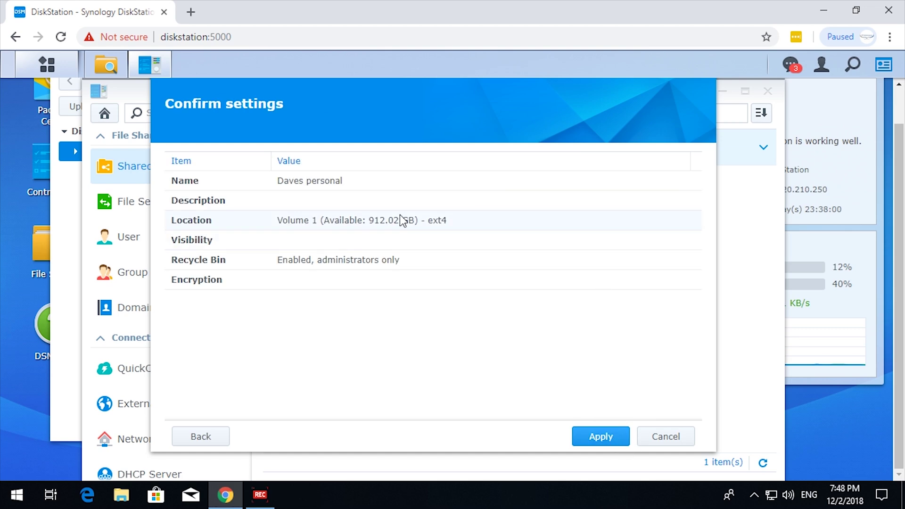
click(593, 437)
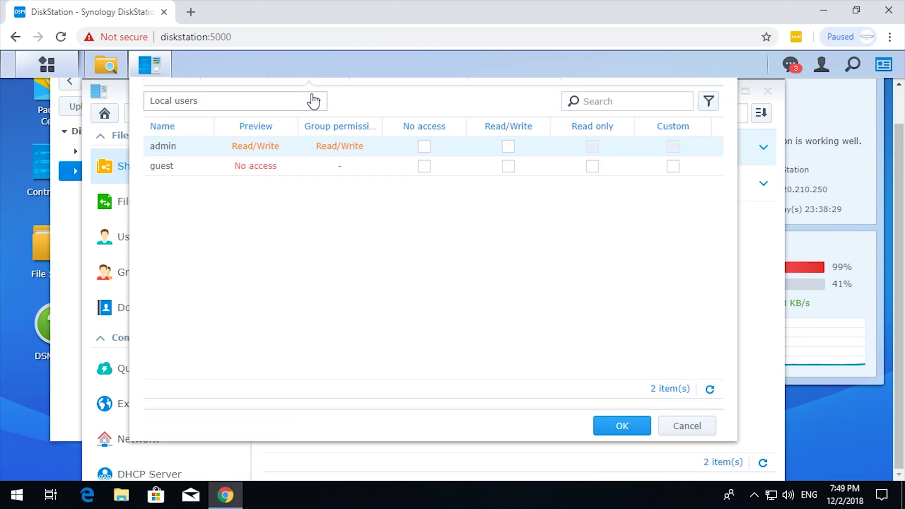
Grant the folder owner's domain user account Read/Write and save the permissions
click(313, 99)
click(232, 182)
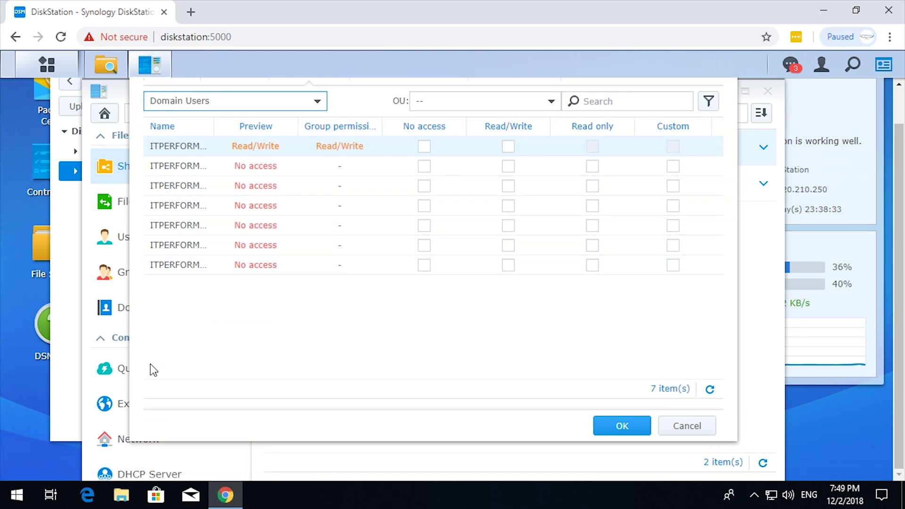
drag(213, 127, 276, 140)
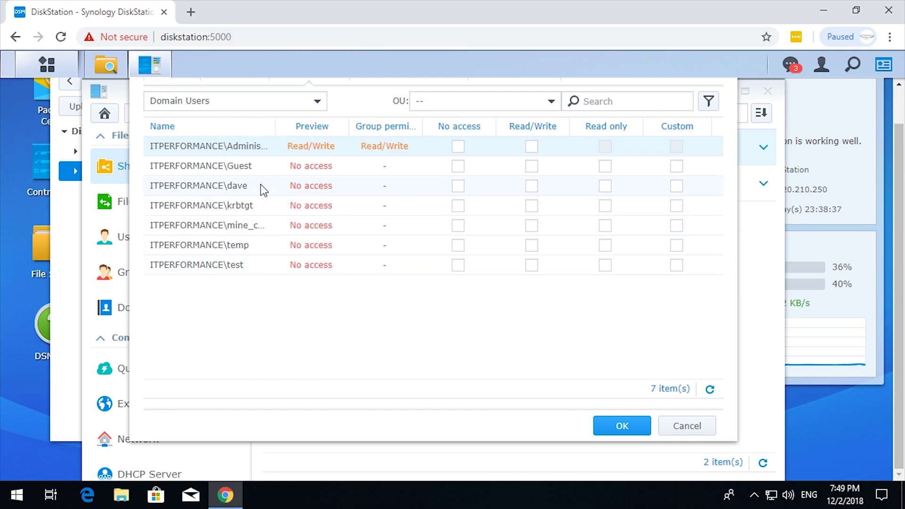
click(531, 186)
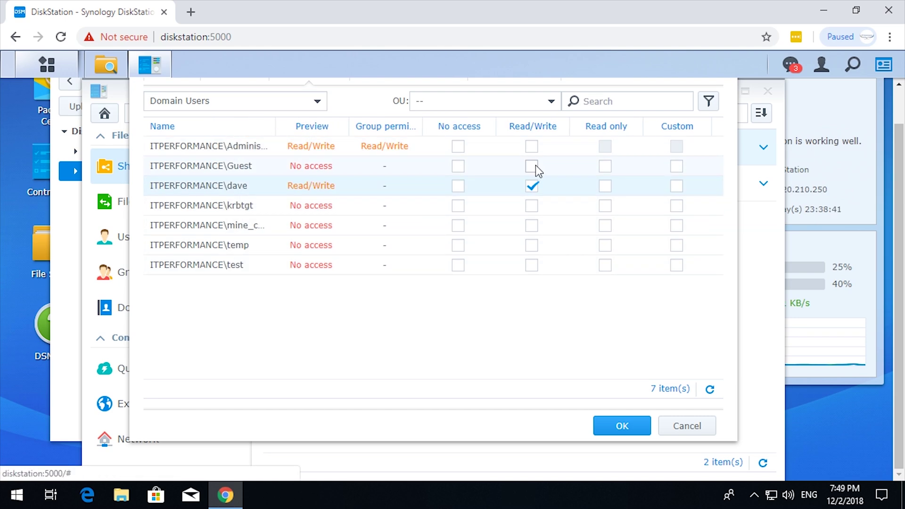
click(635, 431)
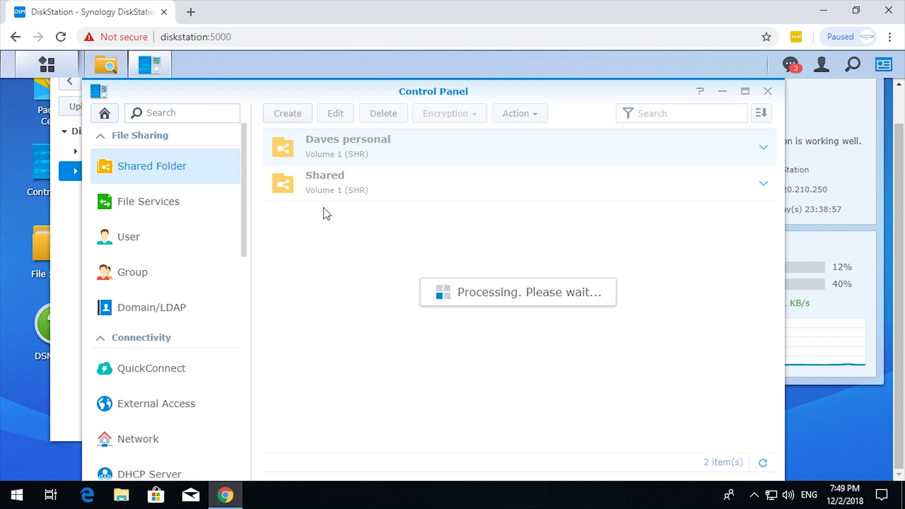
Create the Minecraft shared folder on Volume 1 with default settings
click(289, 116)
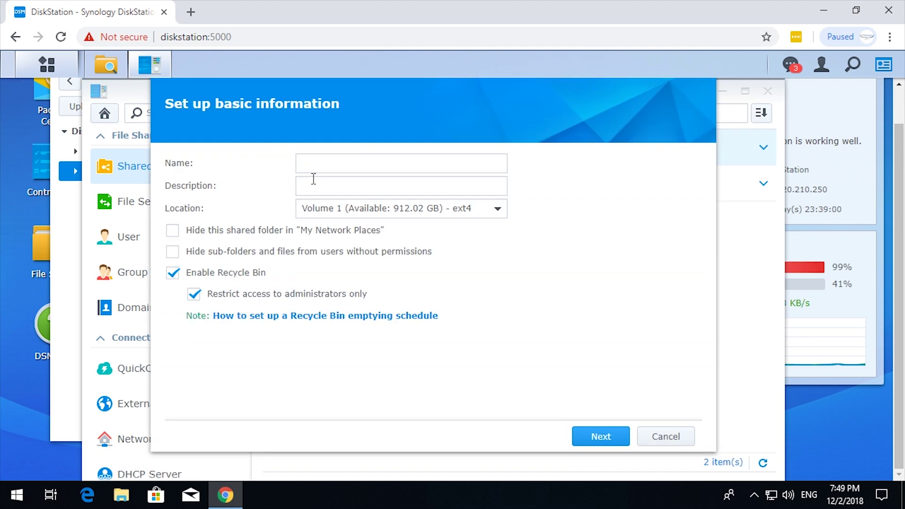
click(354, 163)
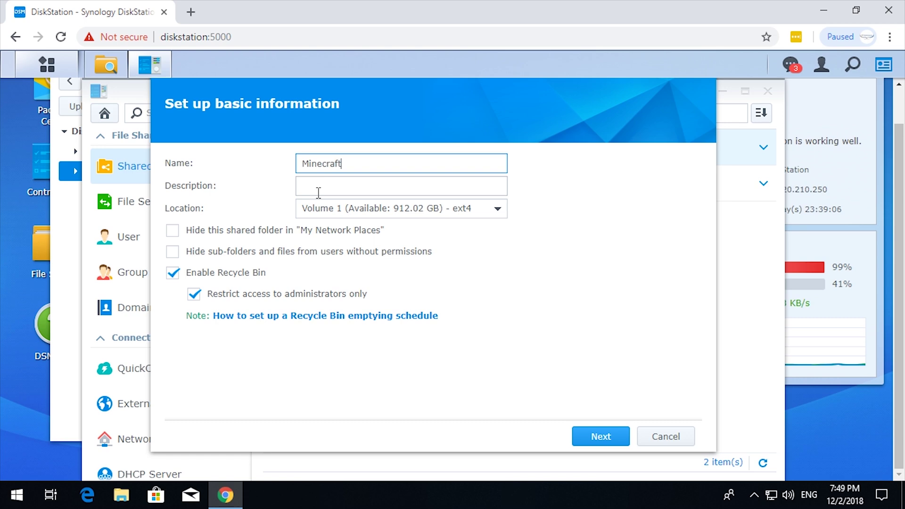
click(603, 435)
click(602, 436)
click(593, 438)
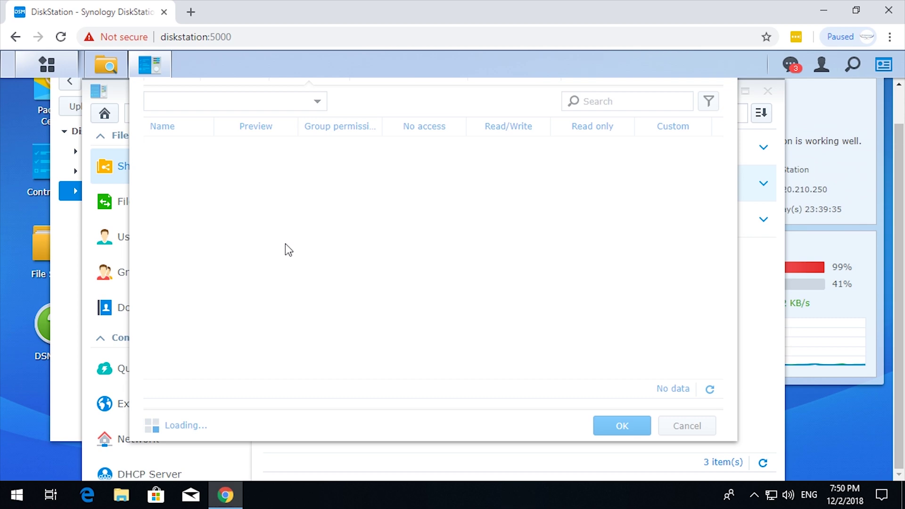
Give the Minecraft domain user Read/Write on the folder and save
click(319, 102)
click(233, 182)
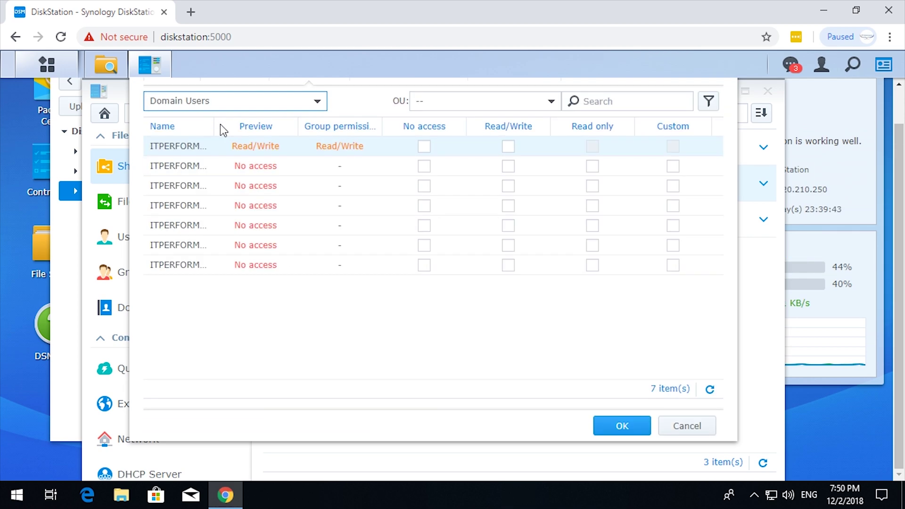
drag(213, 126, 259, 126)
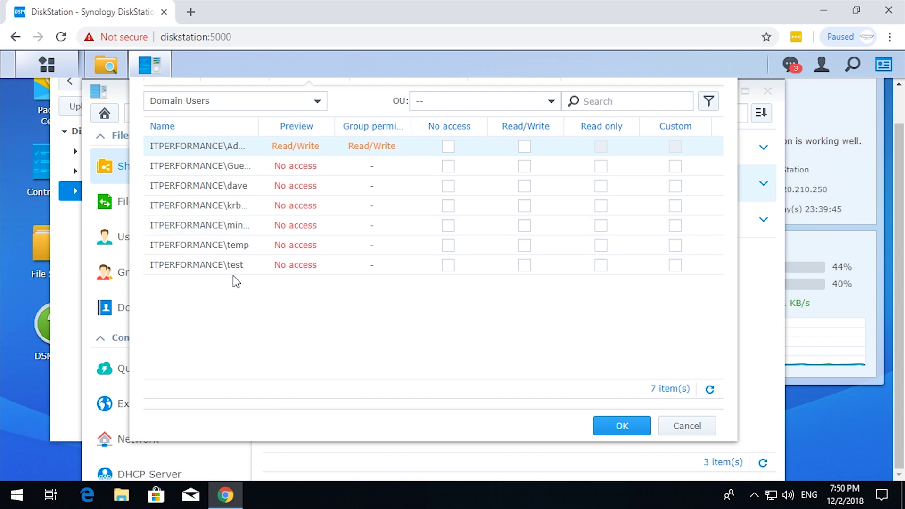
click(524, 227)
click(639, 426)
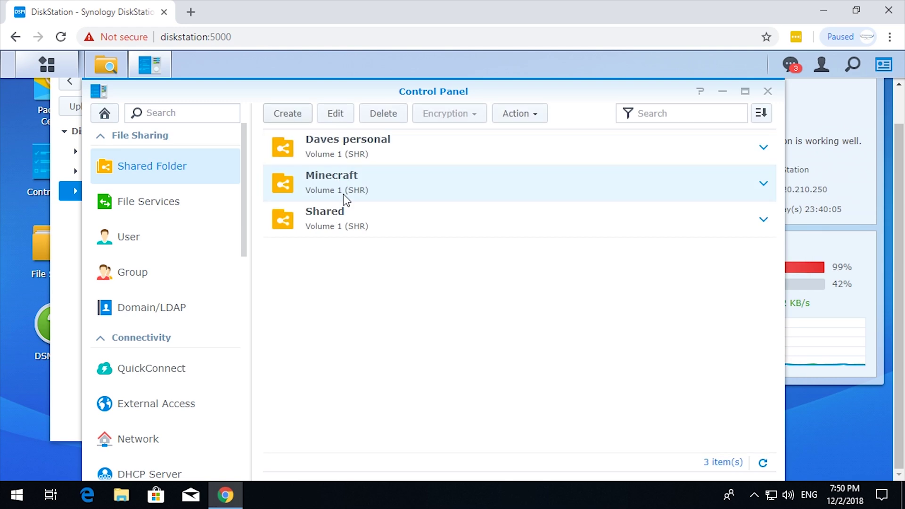
Close the DSM windows and browser, and open a File Explorer window
click(767, 91)
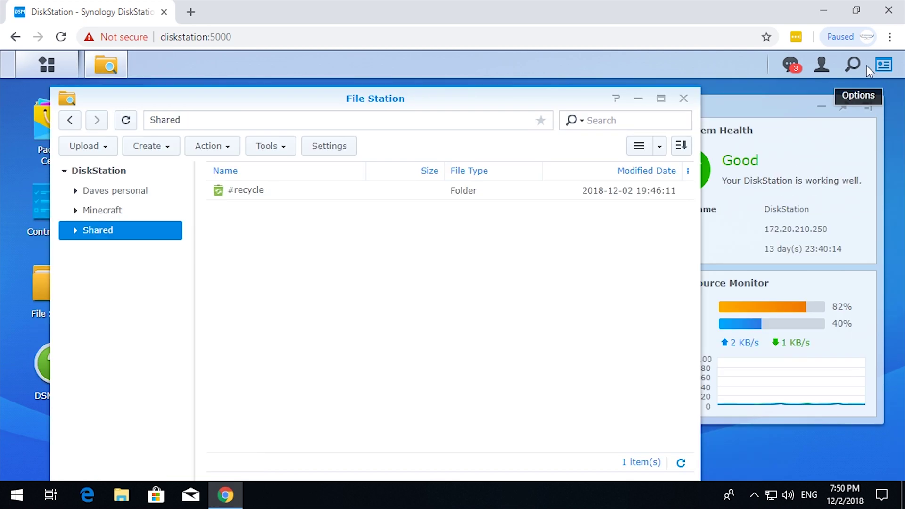
click(683, 98)
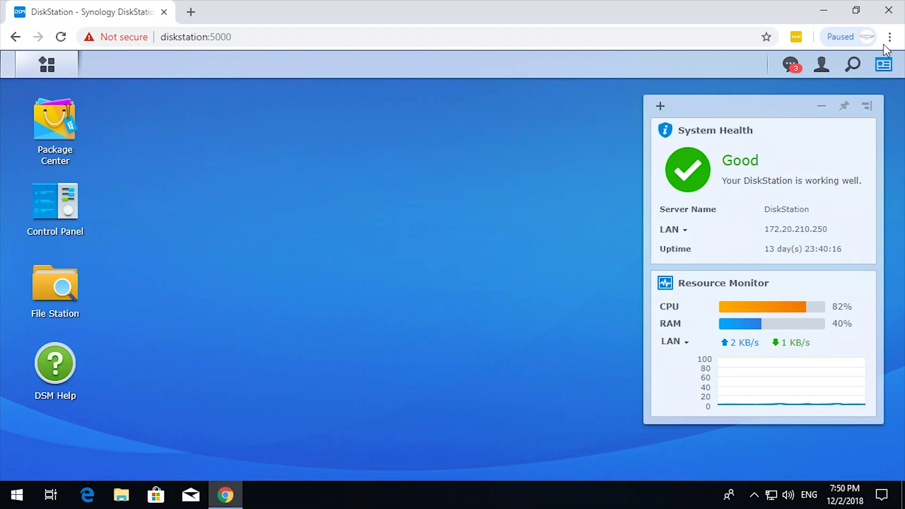
click(889, 10)
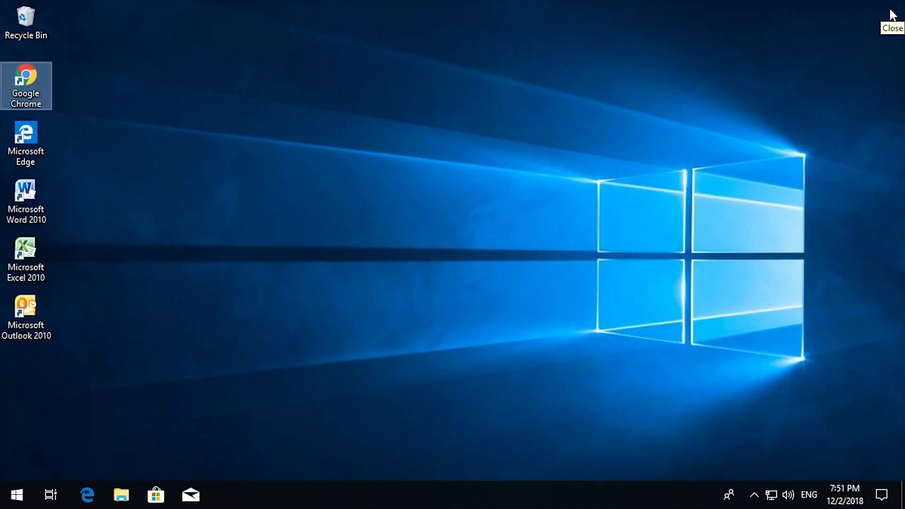
click(17, 495)
click(121, 496)
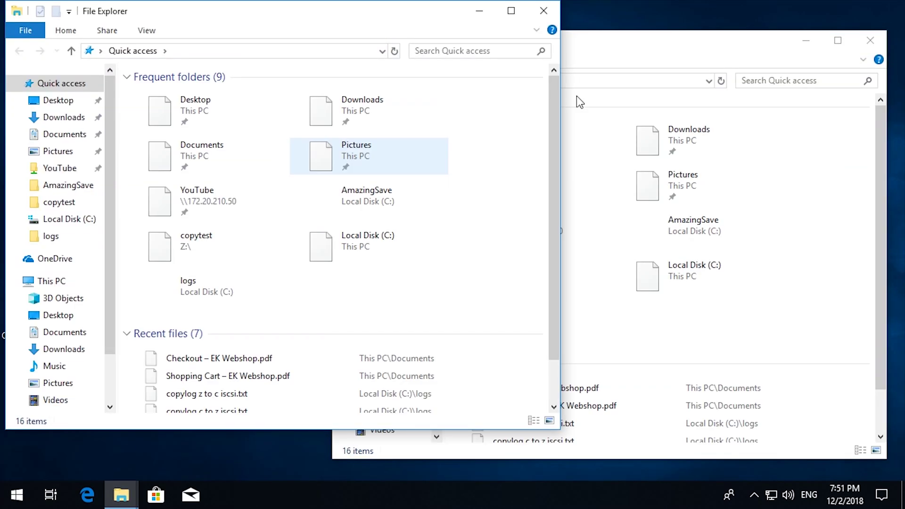
click(871, 40)
scroll(66, 269, down, 2)
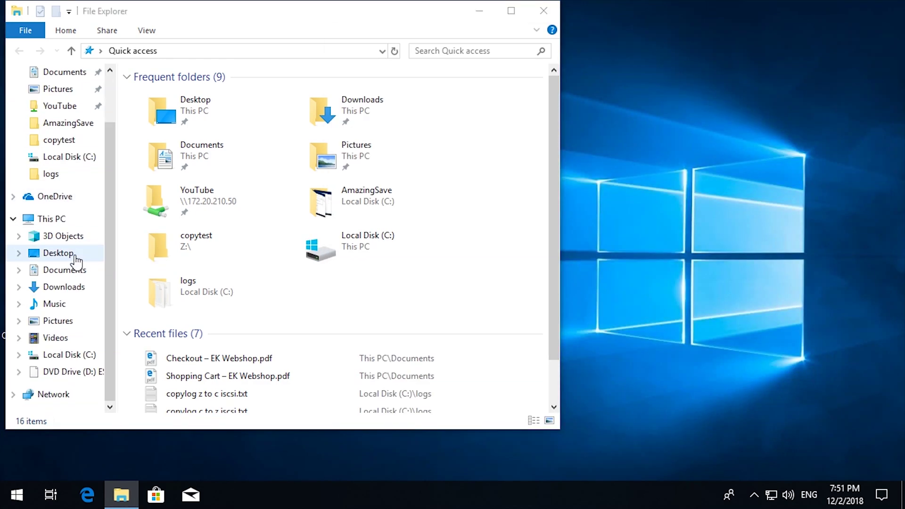
Open the System information window for This PC
right_click(61, 219)
click(124, 405)
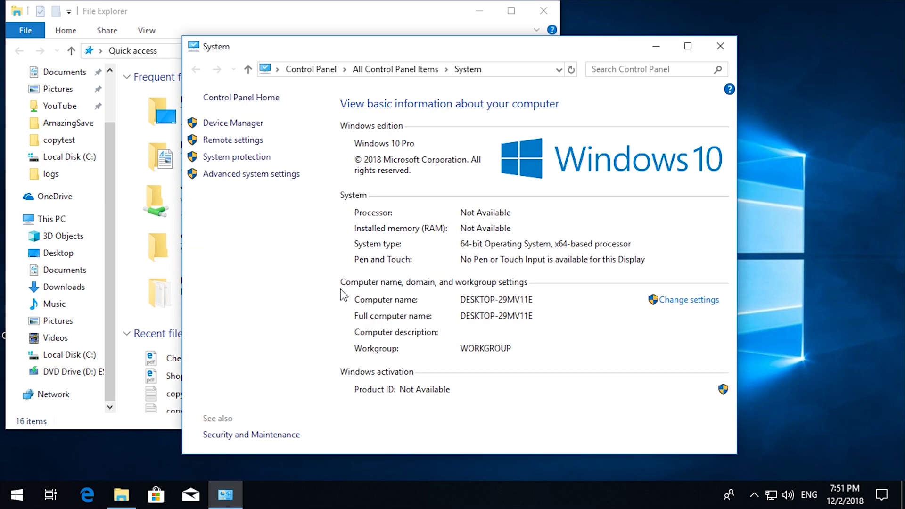
key(alt+F4)
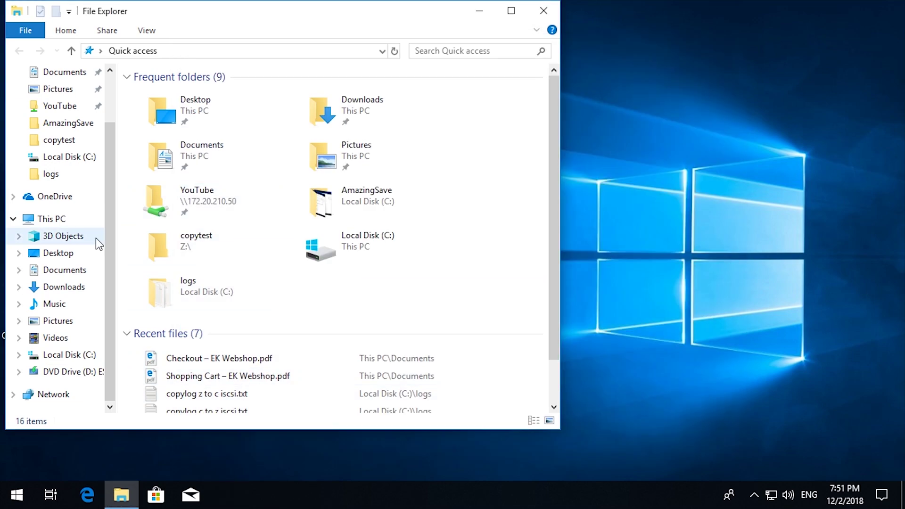
right_click(60, 228)
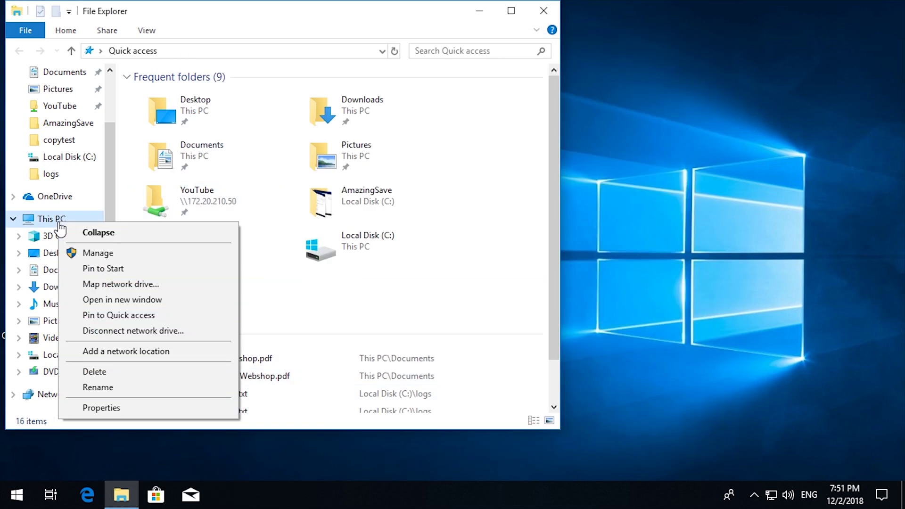
click(104, 408)
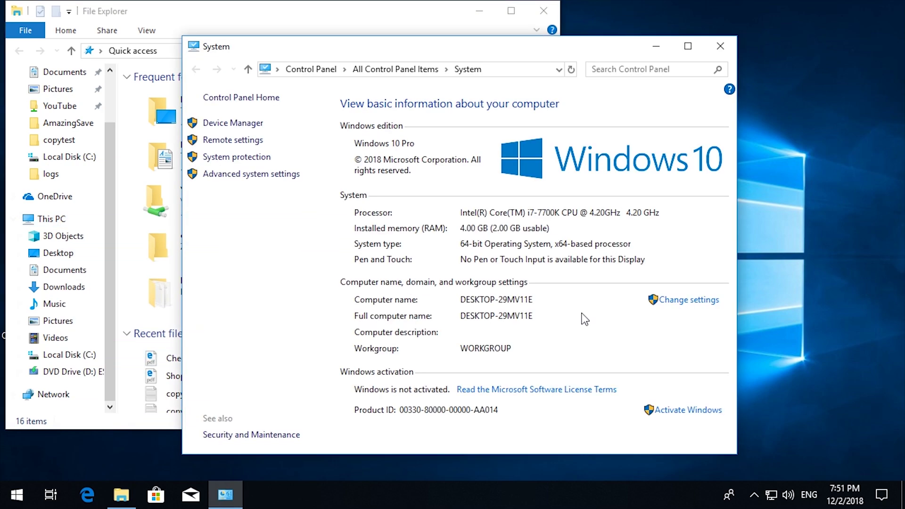
Try joining the PC to domain itperformance.local and dismiss the unreachable domain controller error
click(690, 302)
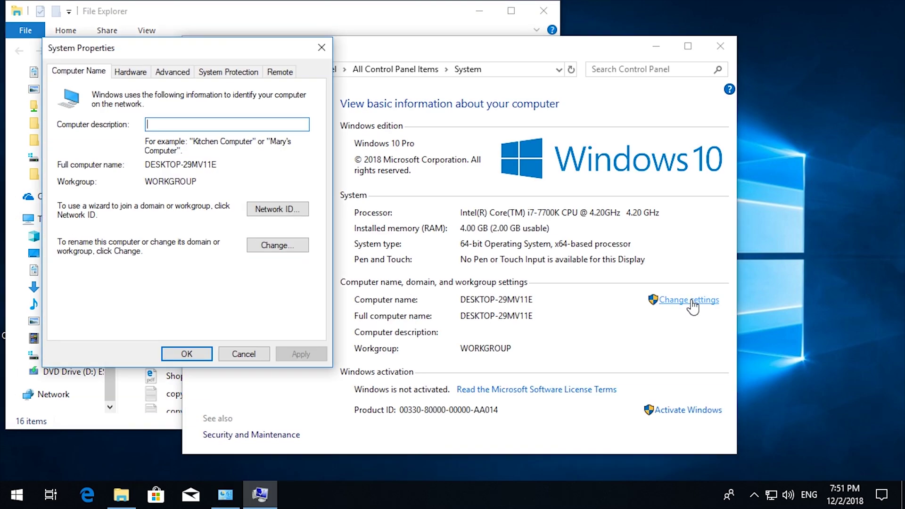
click(276, 245)
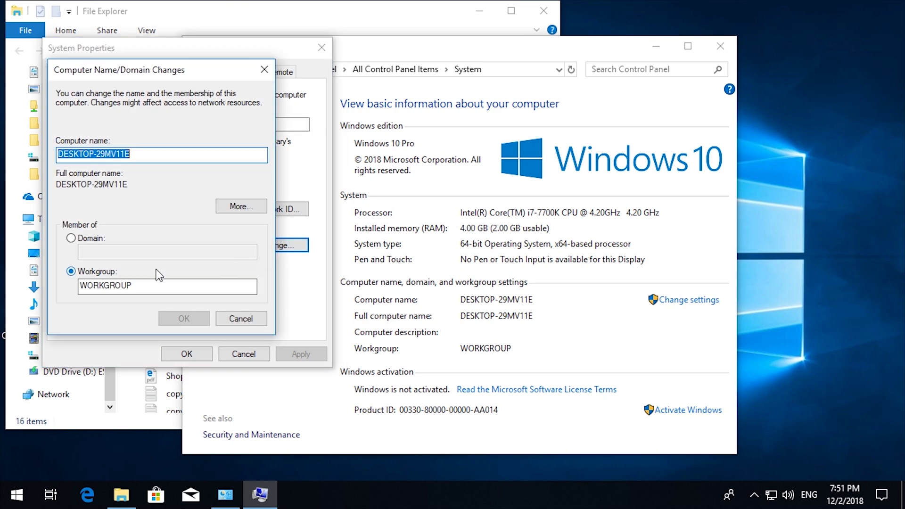
click(104, 239)
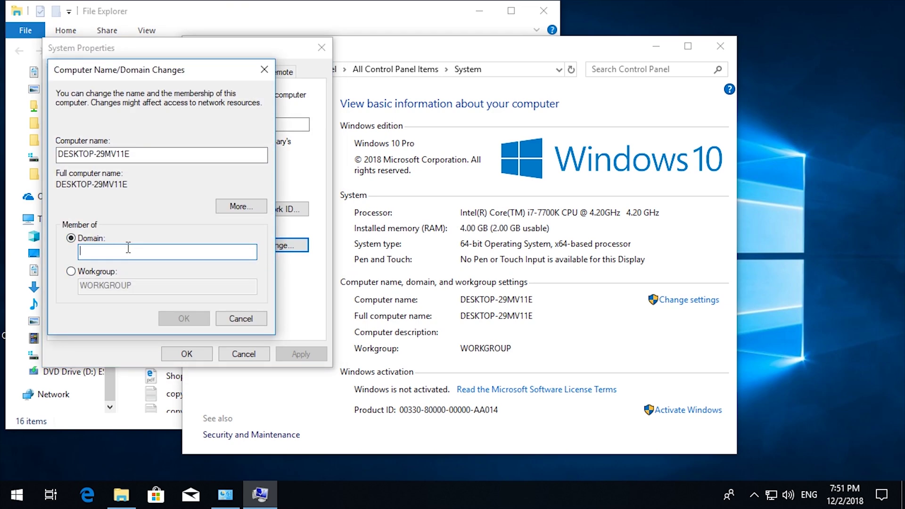
text(itperformance.local)
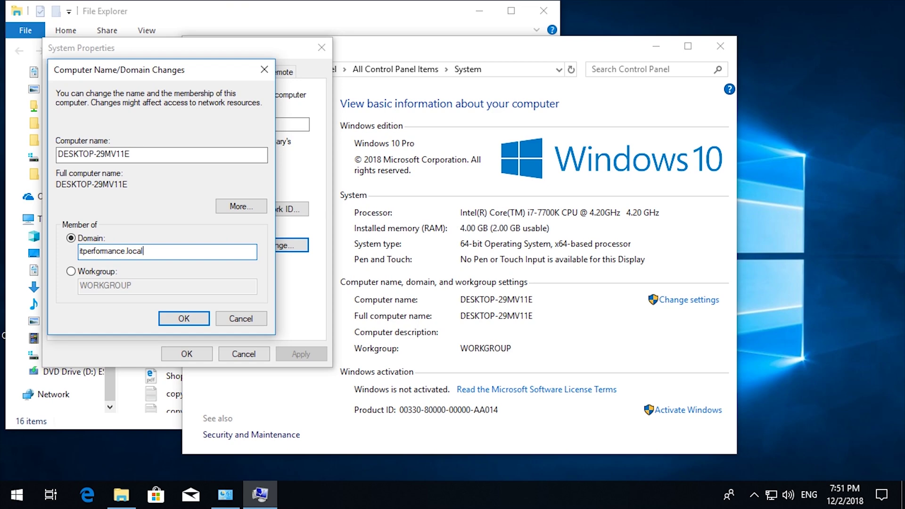
click(184, 320)
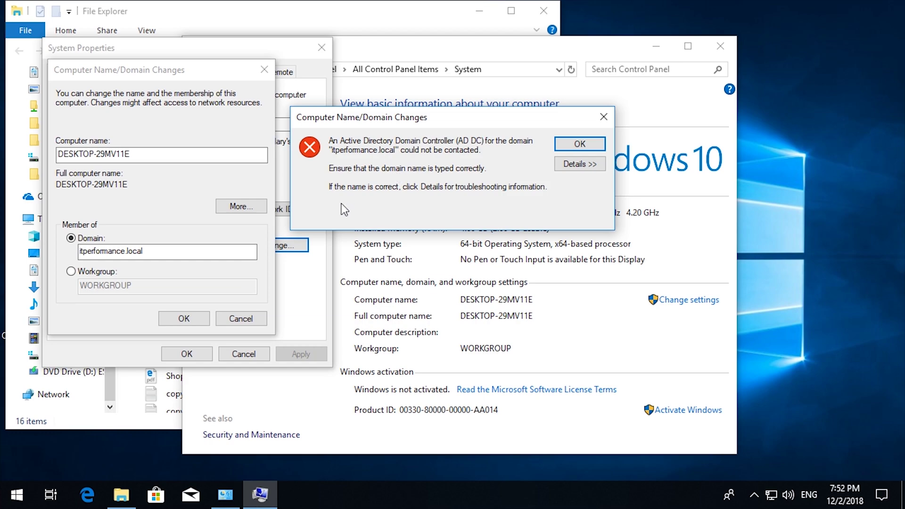
key(Return)
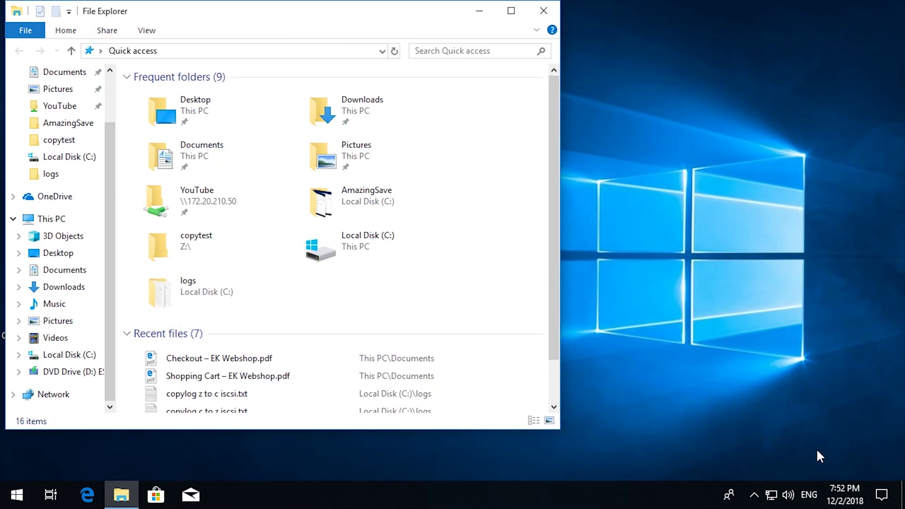
Open Network & Internet settings and review the Ethernet connection's properties
right_click(771, 495)
click(787, 471)
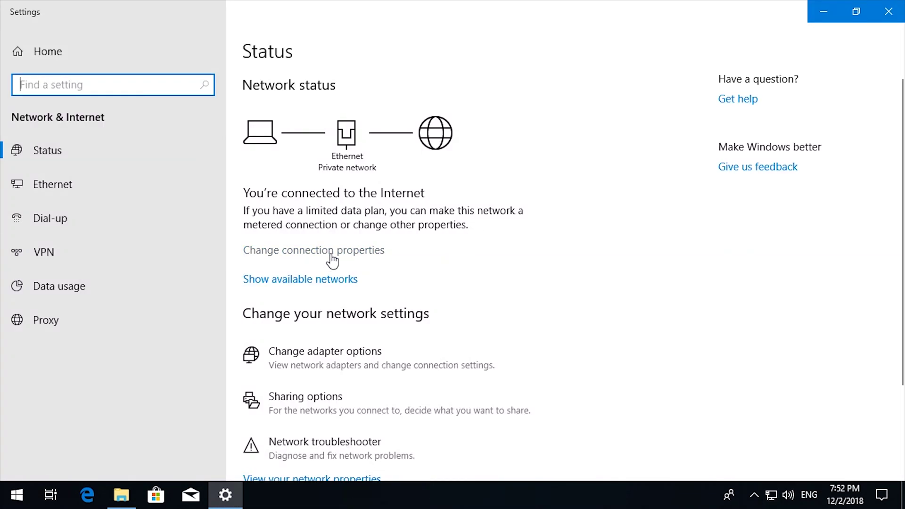
click(331, 253)
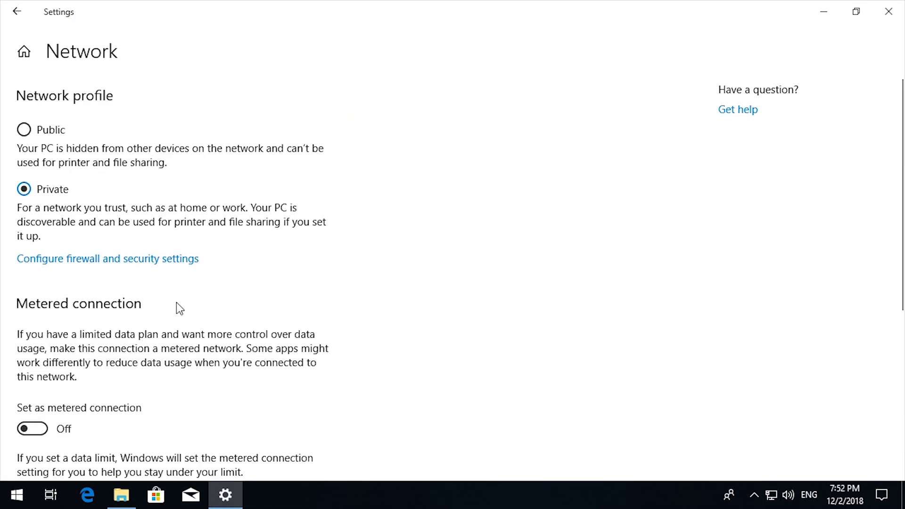
scroll(175, 309, down, 5)
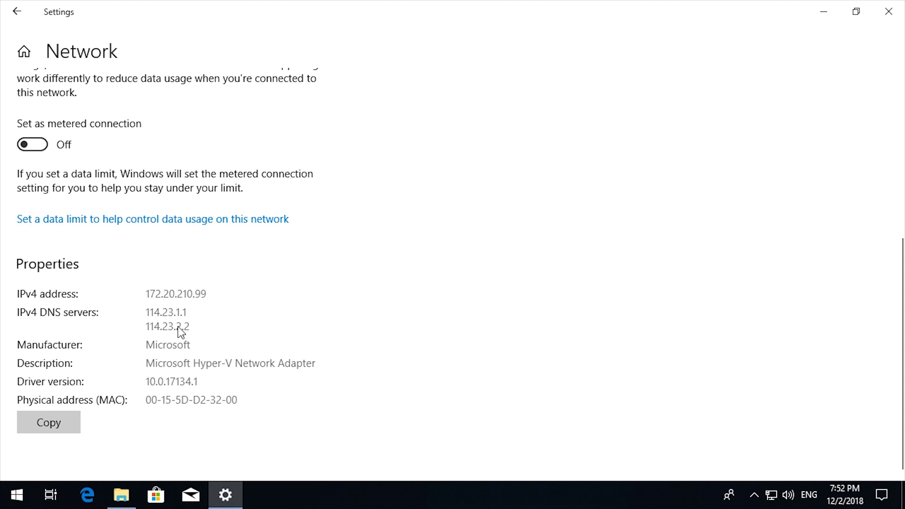
scroll(451, 125, up, 5)
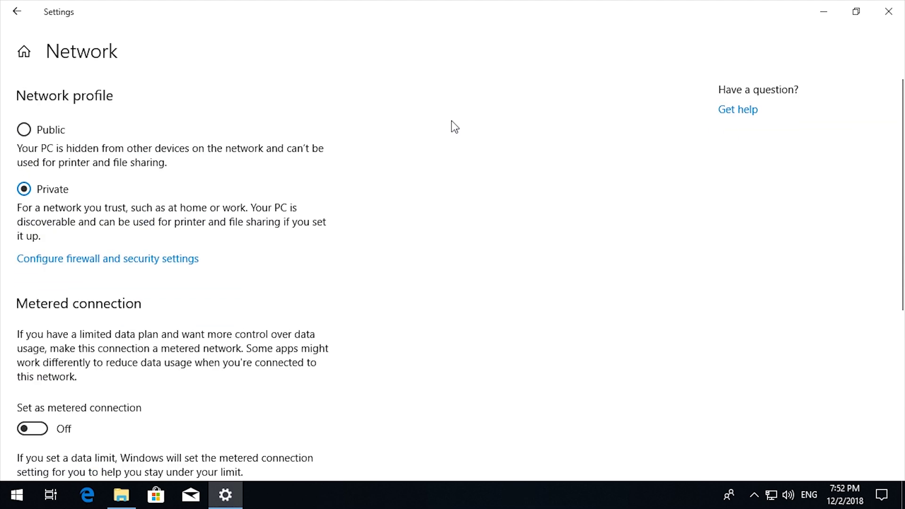
click(22, 17)
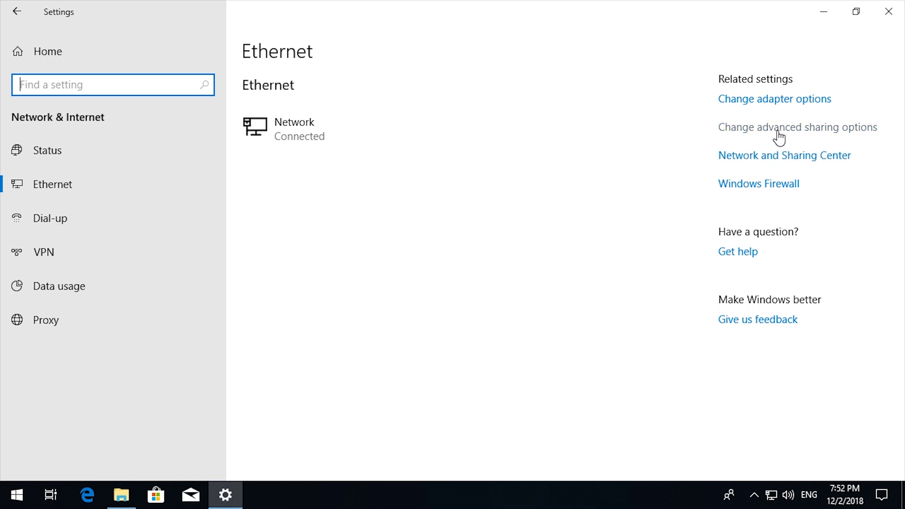
Set the Ethernet adapter's IPv4 preferred DNS server to 172.20.210.10
click(774, 104)
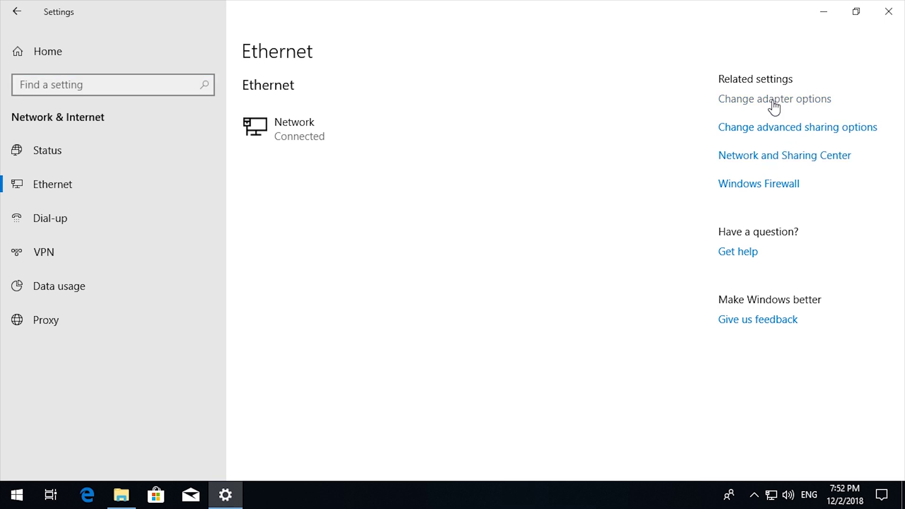
click(253, 134)
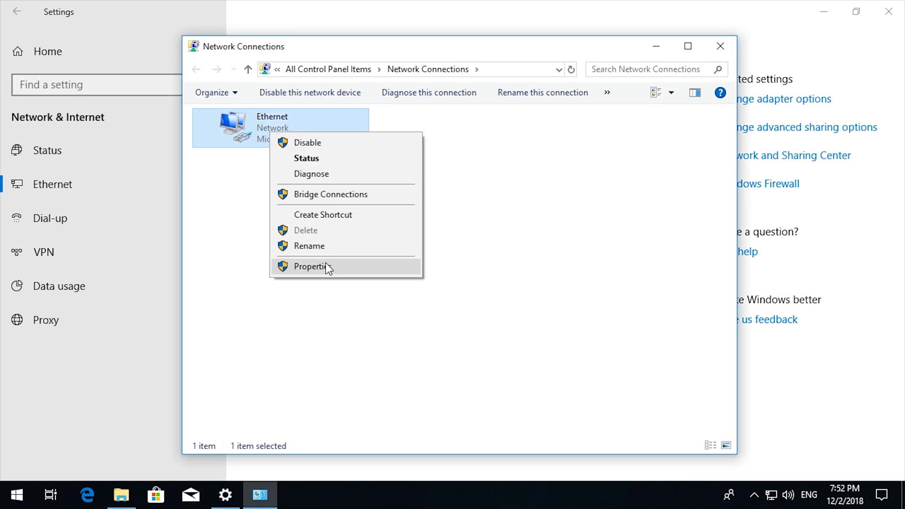
click(324, 265)
click(301, 254)
click(401, 324)
click(290, 356)
text(172.20.)
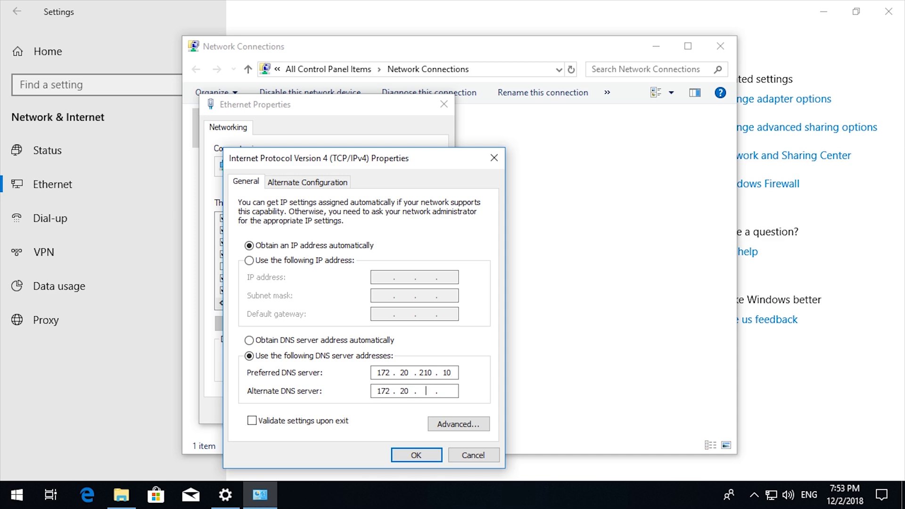
click(416, 455)
click(364, 466)
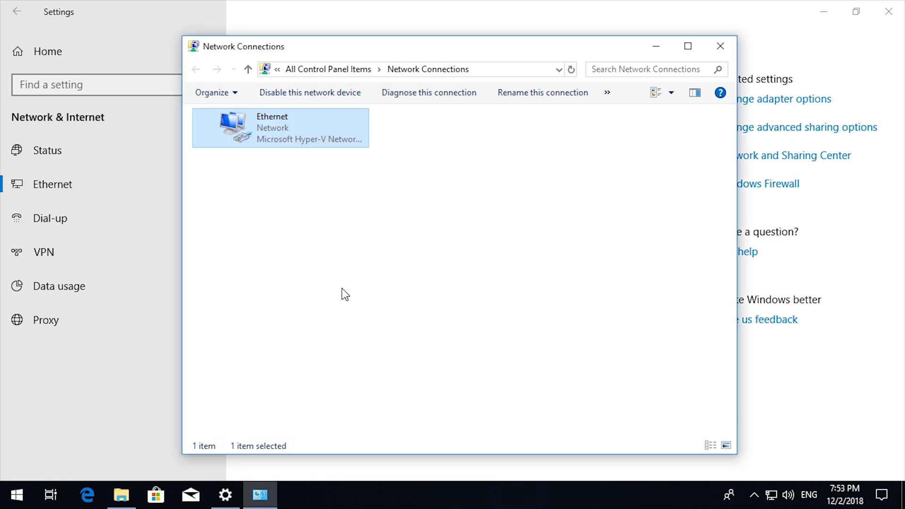
Close the network adapter and Settings windows and bring up This PC's computer name settings
click(720, 46)
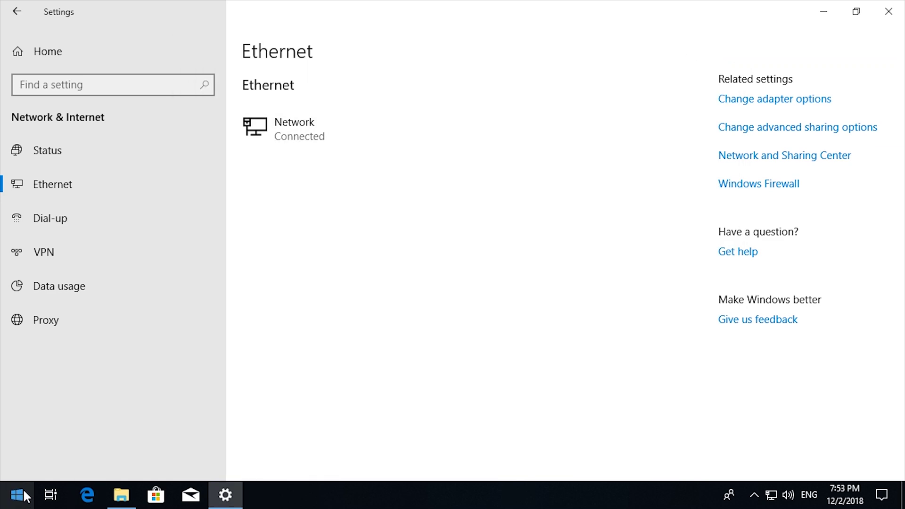
click(888, 11)
right_click(46, 217)
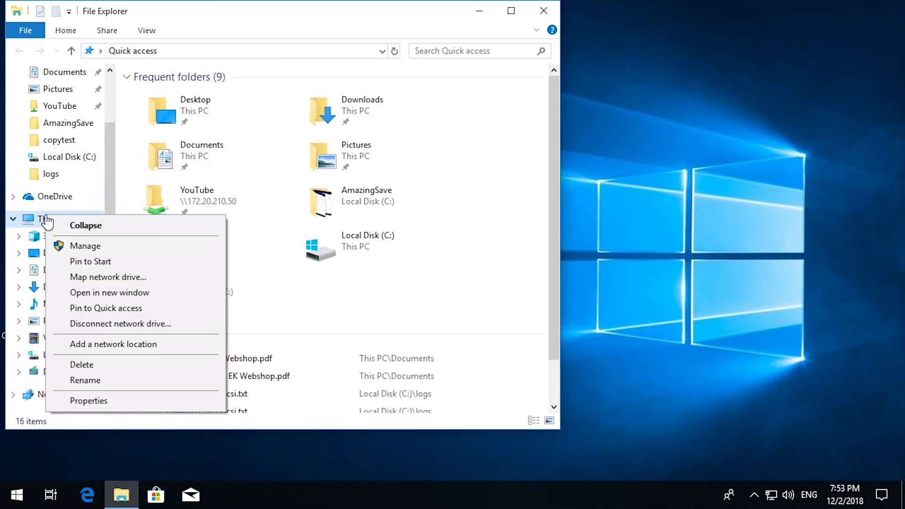
click(88, 400)
click(688, 299)
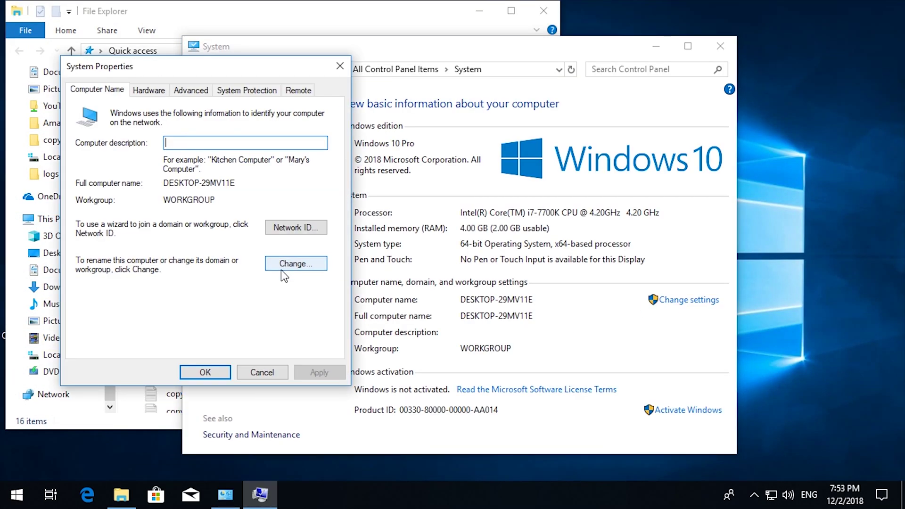
Join the computer to the itperformance.local domain using the administrator credentials
click(301, 264)
click(109, 257)
click(126, 266)
text(itperformance.local)
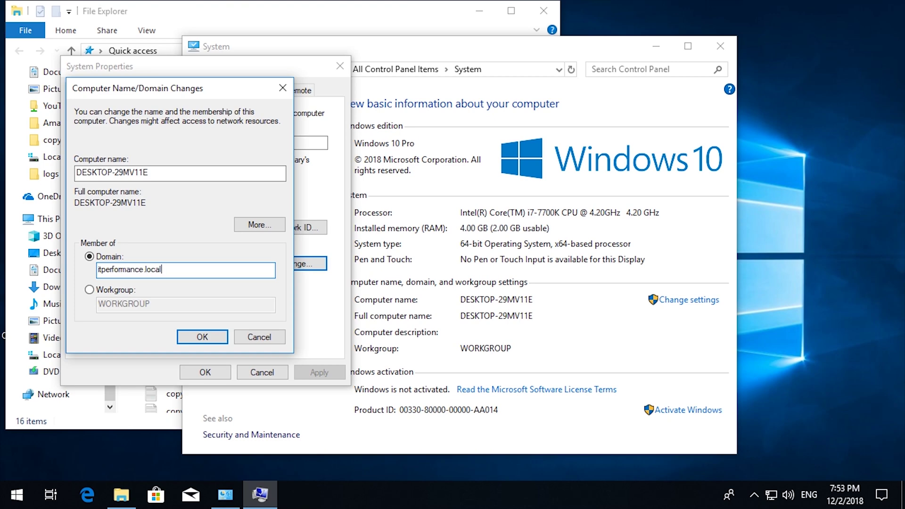
key(Return)
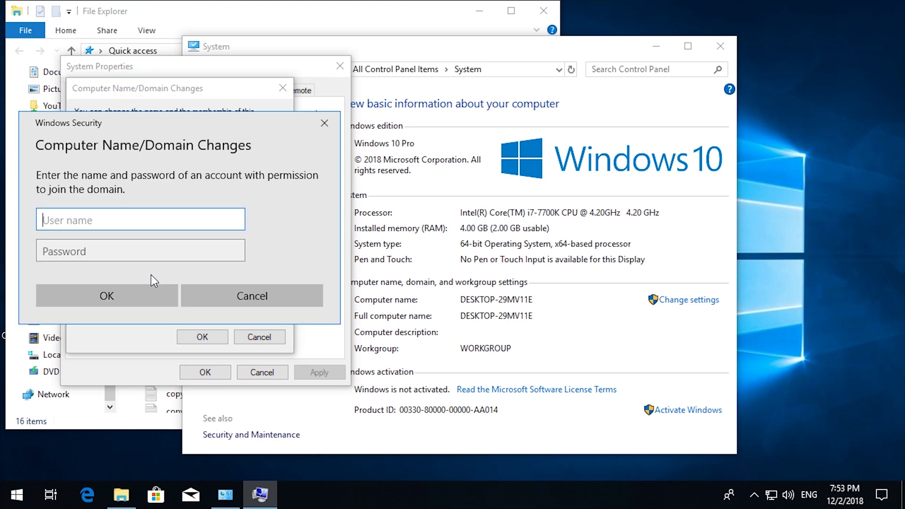
text(itperformance\ad)
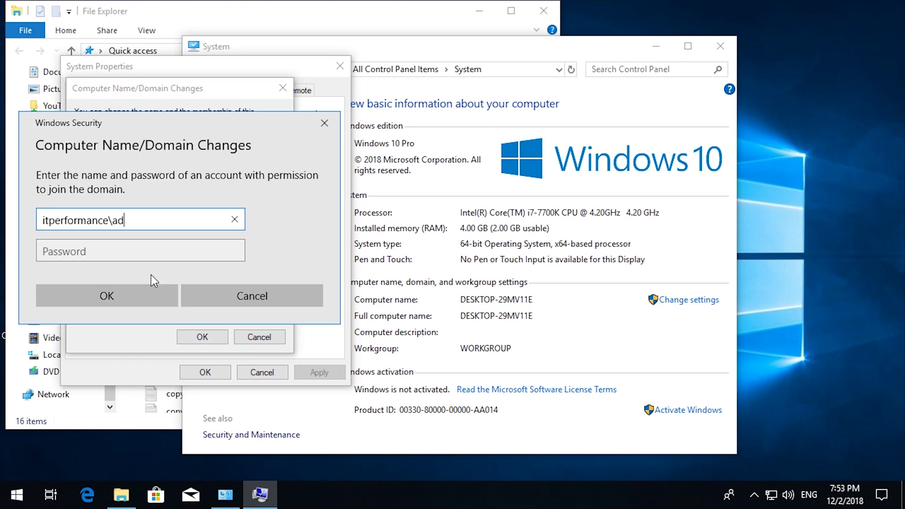
text(ministrator)
key(Tab)
text(*********)
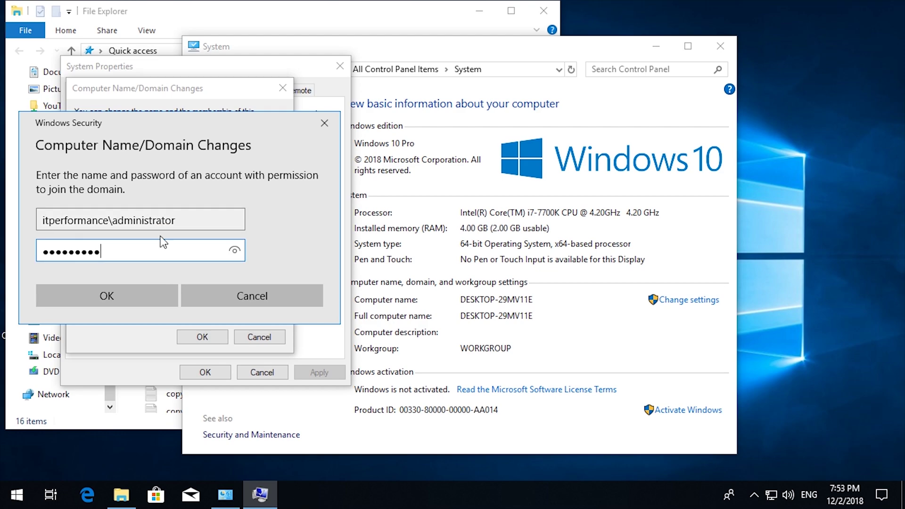
key(Return)
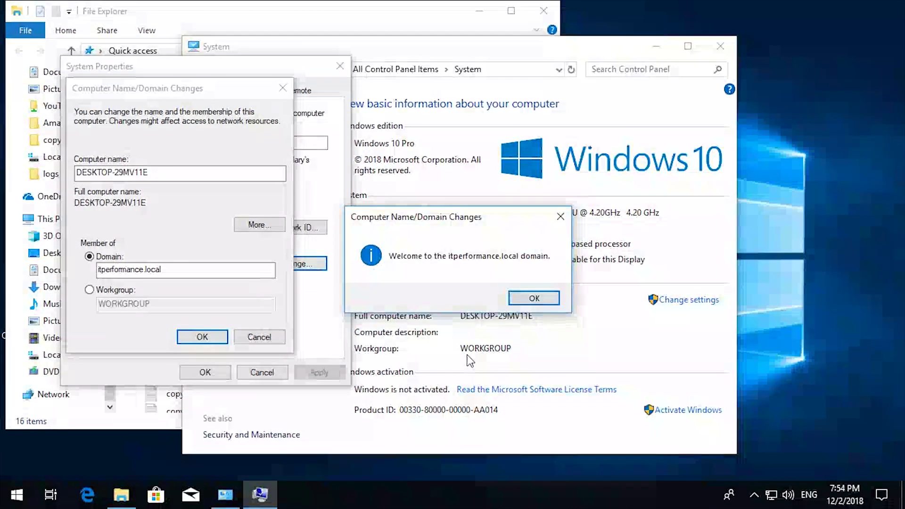
Acknowledge the domain welcome and restart notices, choose Restart Later, and close System windows
click(754, 502)
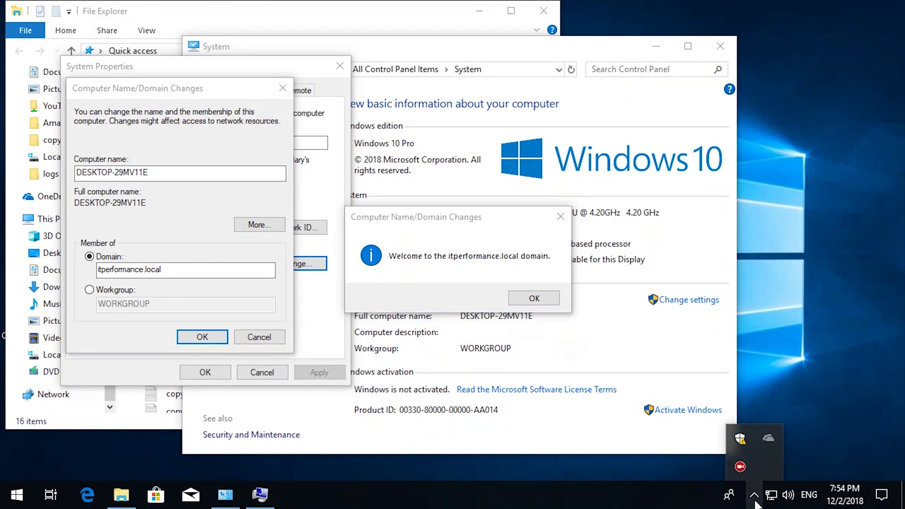
click(754, 495)
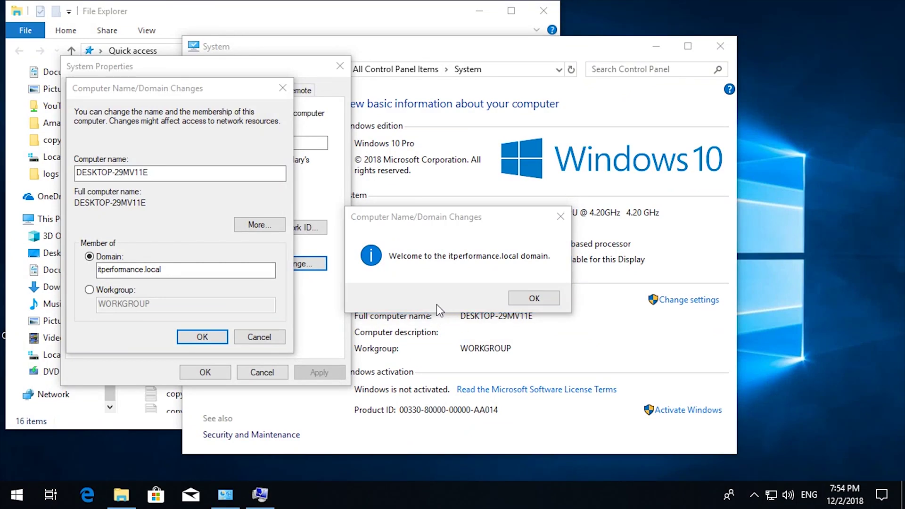
click(534, 298)
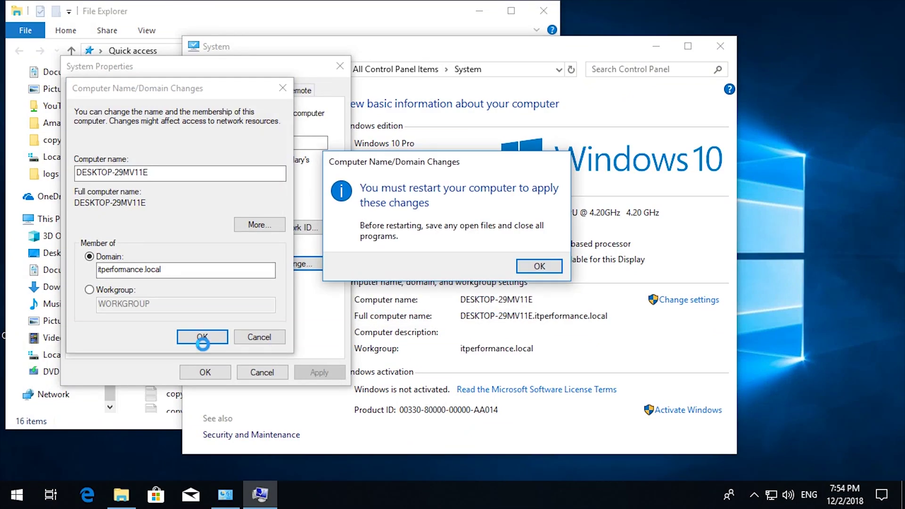
click(538, 265)
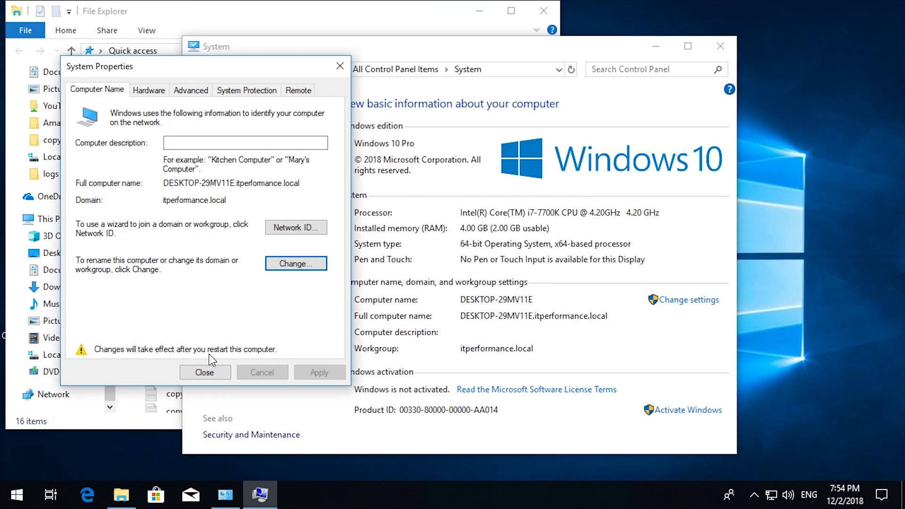
click(205, 372)
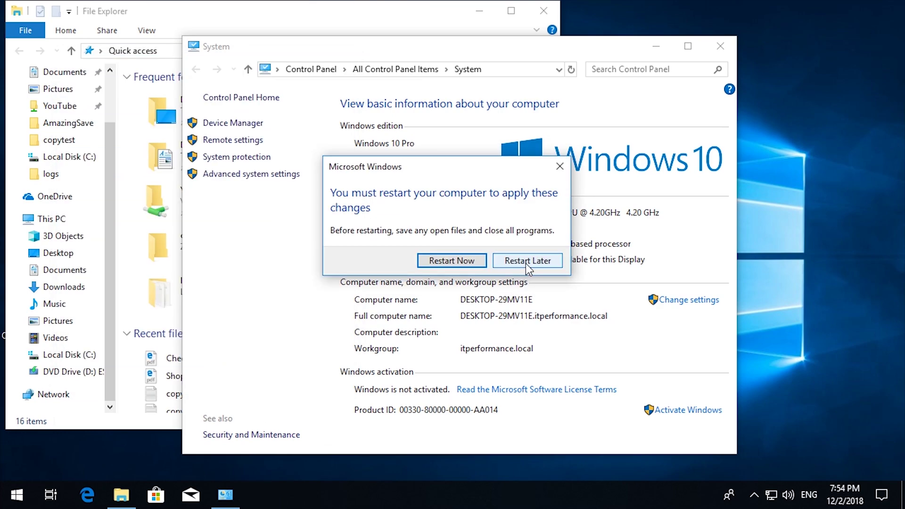
click(525, 262)
click(725, 47)
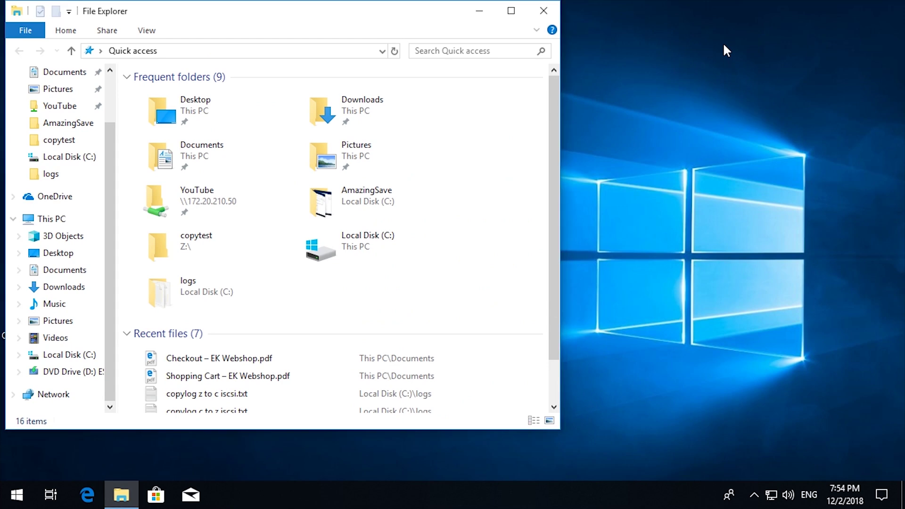
Close the old File Explorer window and reopen File Explorer at Quick access from the taskbar
click(550, 13)
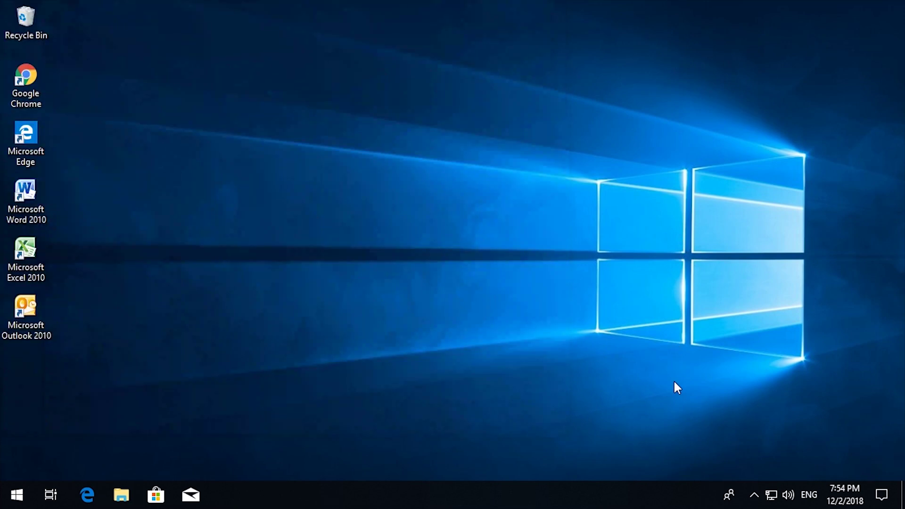
click(754, 494)
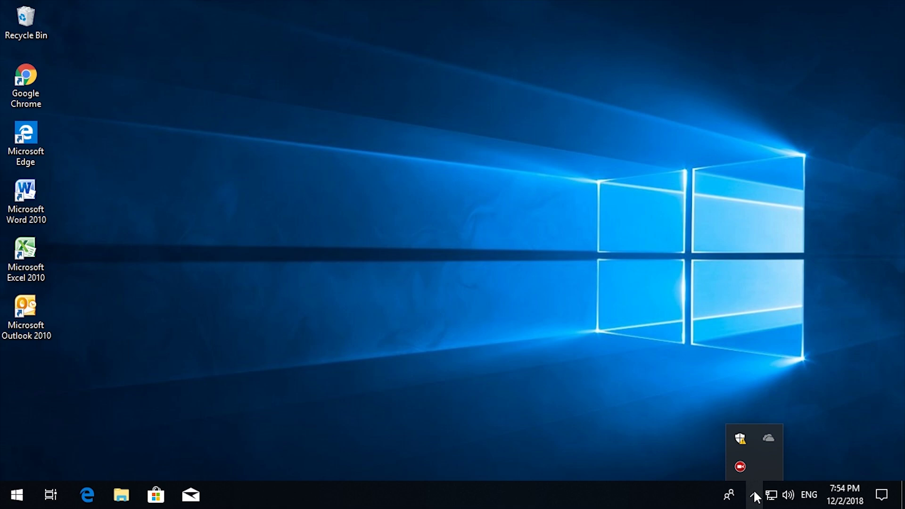
click(753, 494)
click(752, 495)
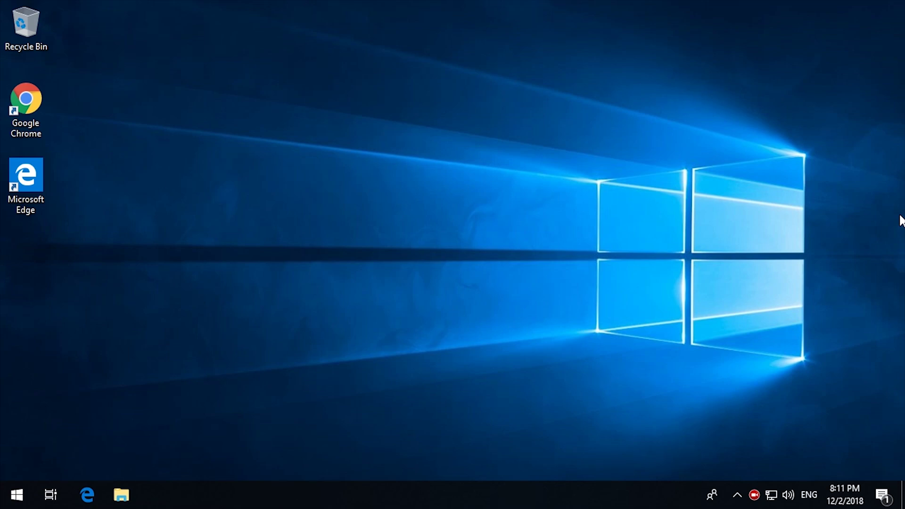
click(14, 493)
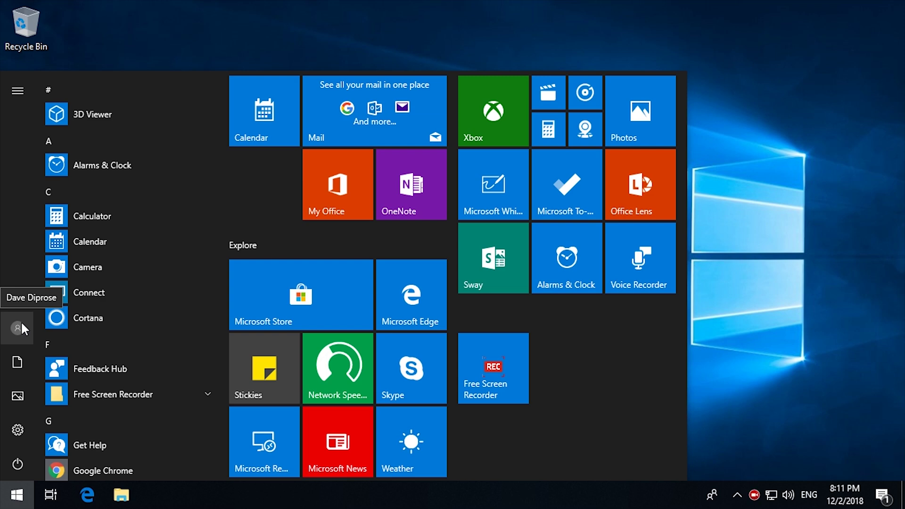
click(778, 337)
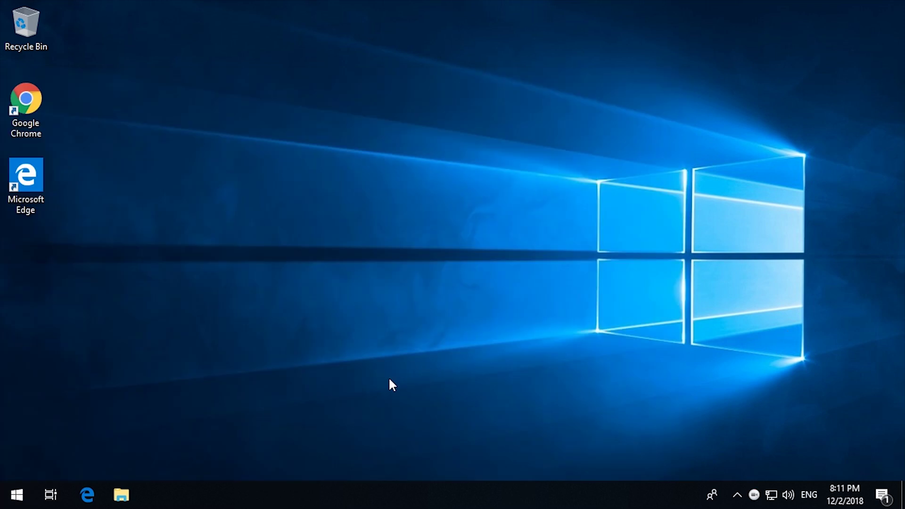
click(122, 495)
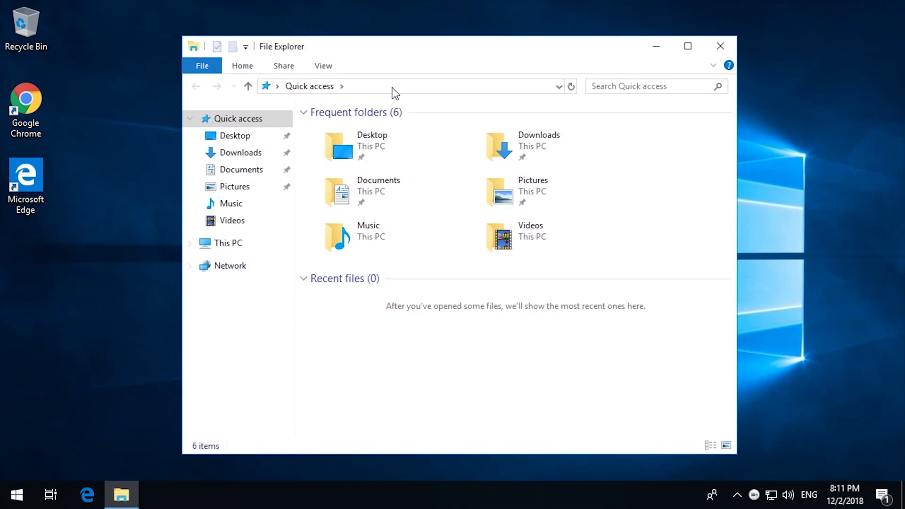
Navigate File Explorer to \\diskstation to list its shared folders
click(394, 86)
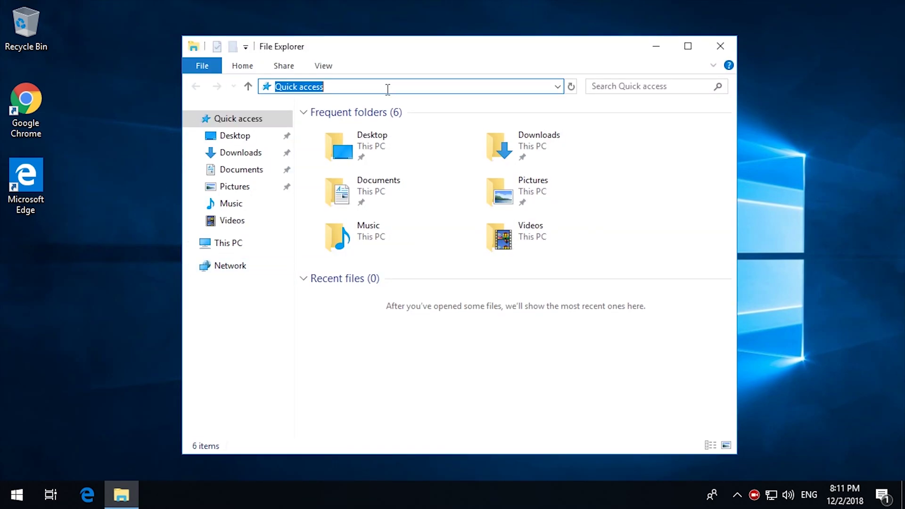
text(\\d)
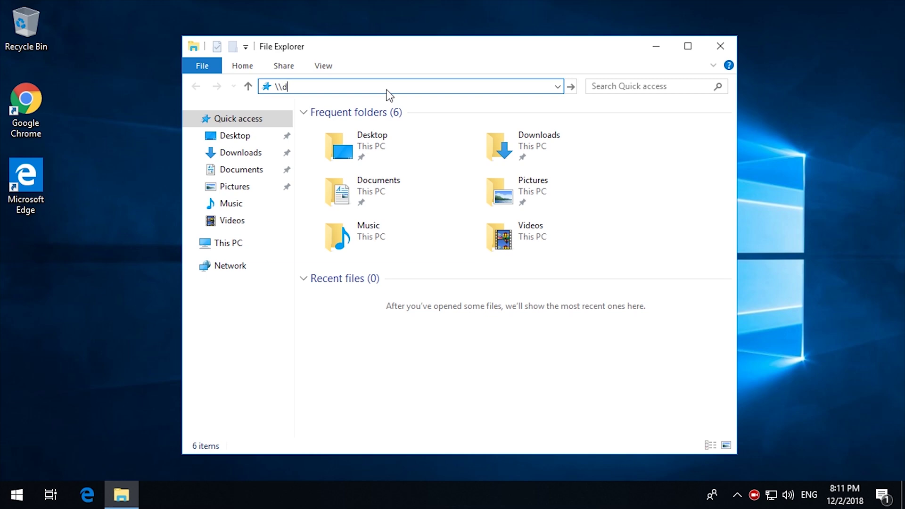
text(iskstation)
key(Return)
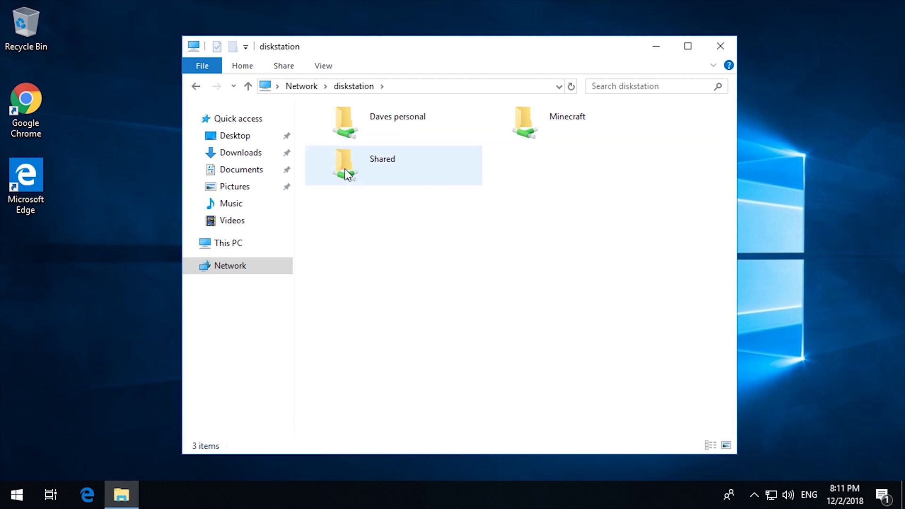
Map the Shared folder as network drive S:
right_click(357, 163)
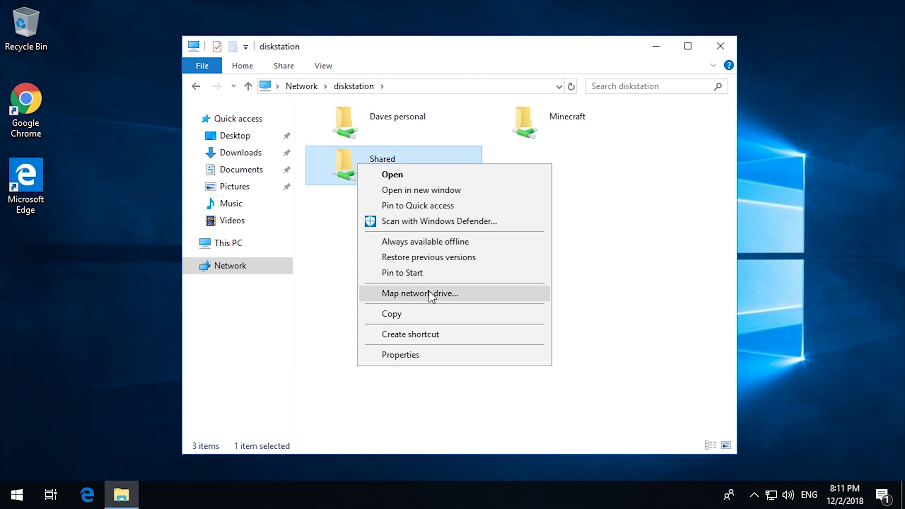
click(430, 293)
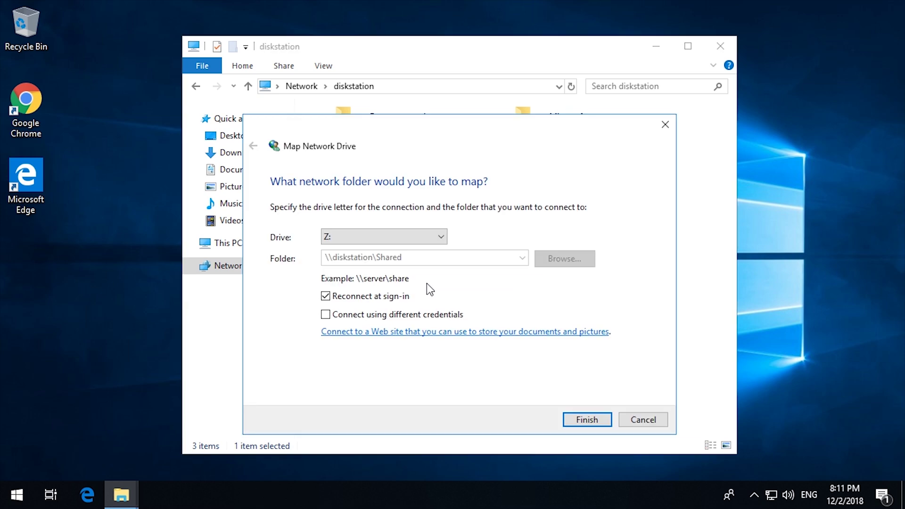
click(425, 241)
click(367, 324)
click(585, 423)
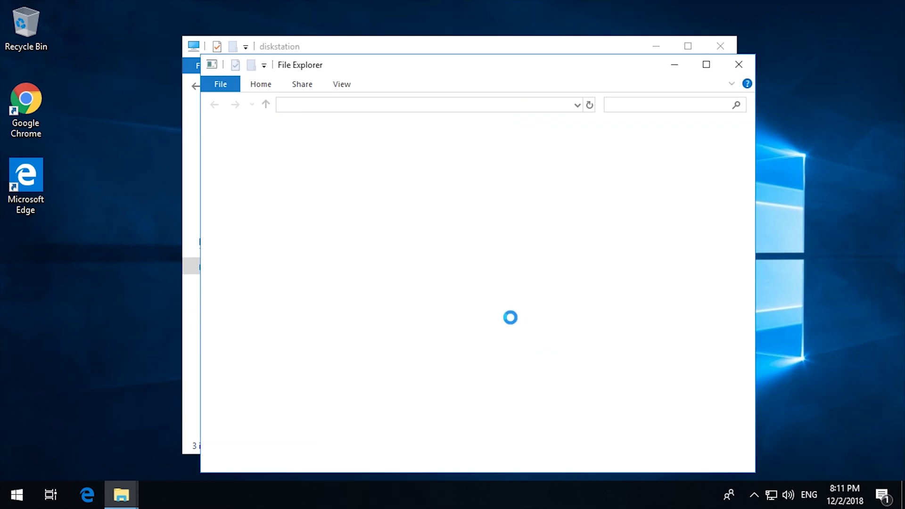
Close the S: window, map Daves personal as drive P:, then close the P: window
click(741, 68)
click(391, 123)
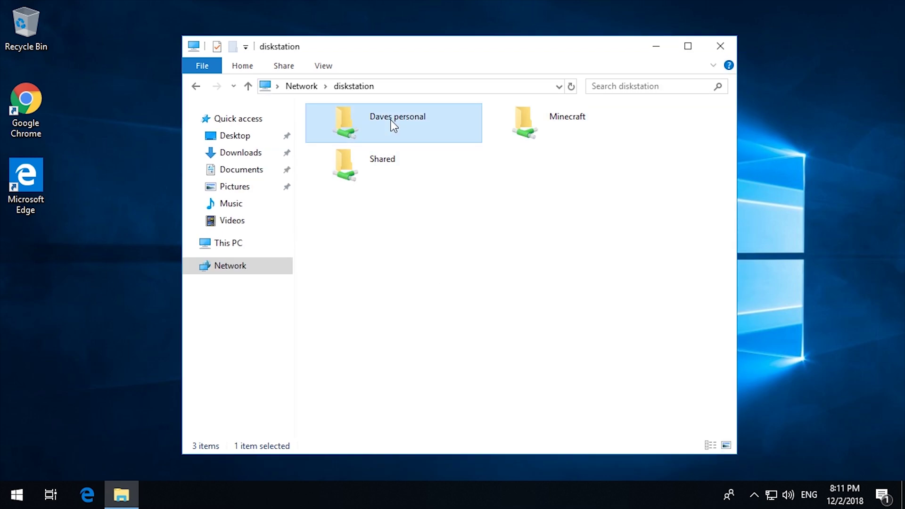
right_click(391, 121)
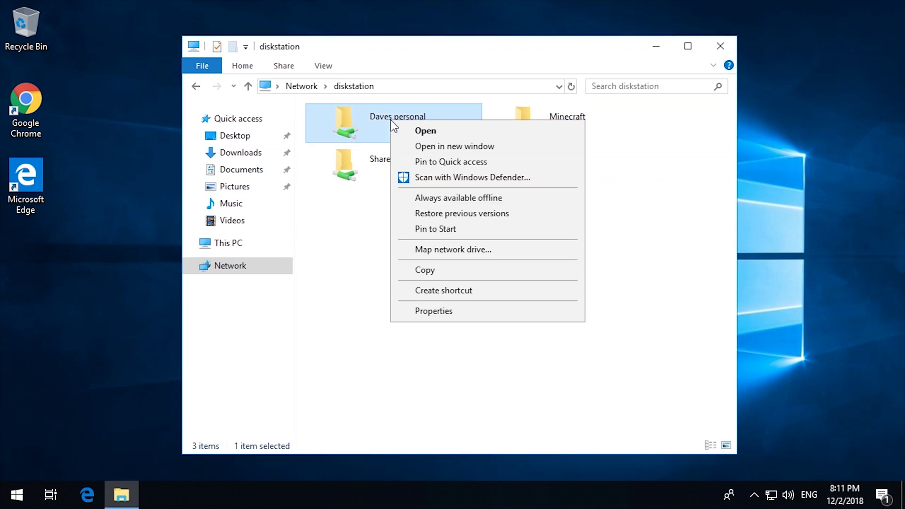
click(480, 250)
click(434, 238)
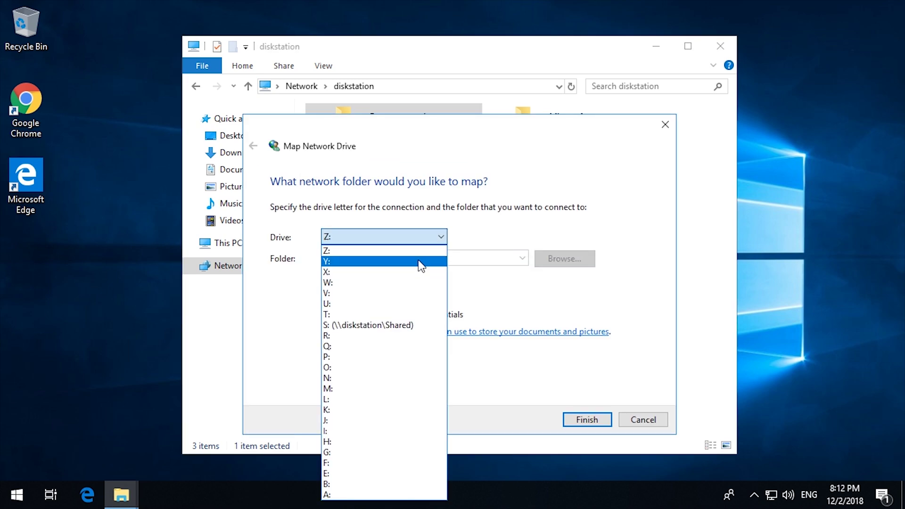
click(358, 358)
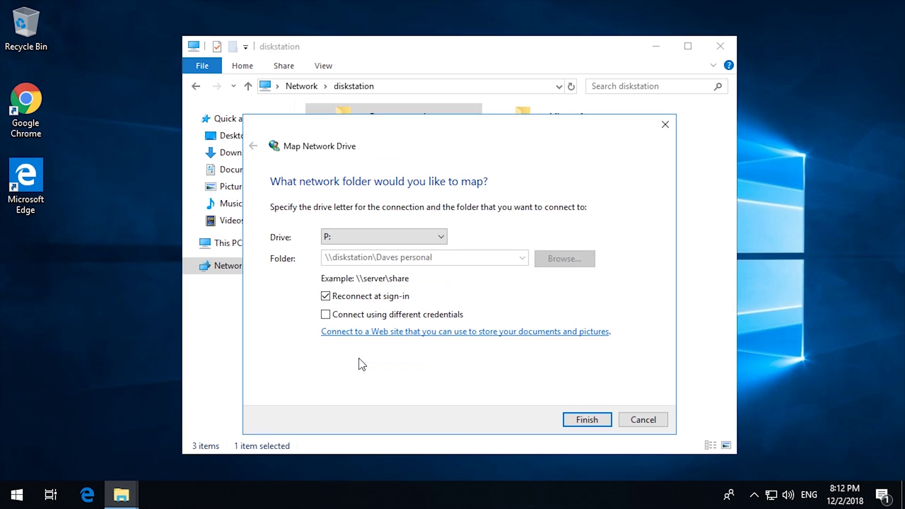
click(597, 423)
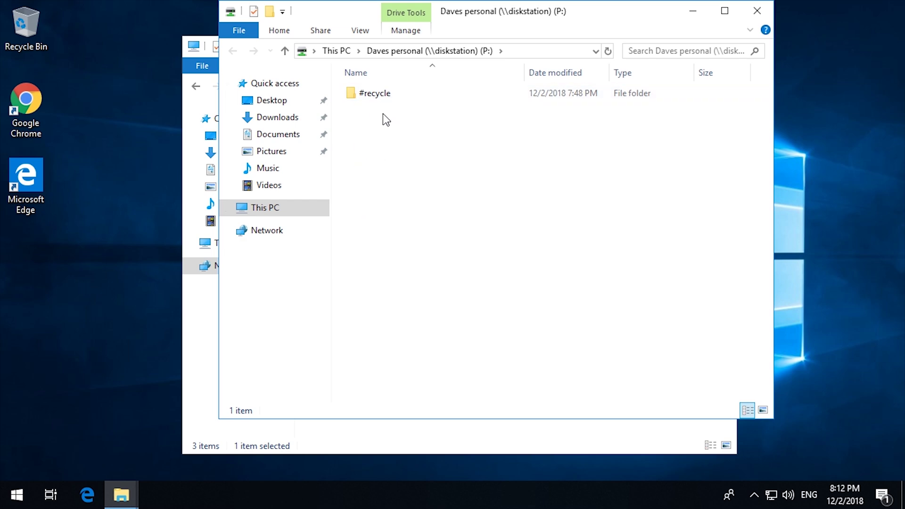
click(760, 13)
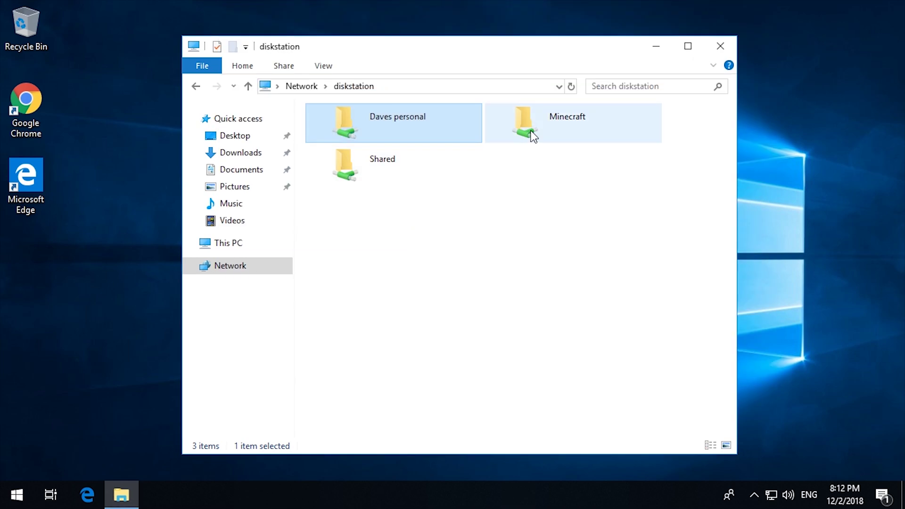
Try mapping Minecraft as drive M:, then cancel the access-denied credentials prompt and the mapping
click(612, 127)
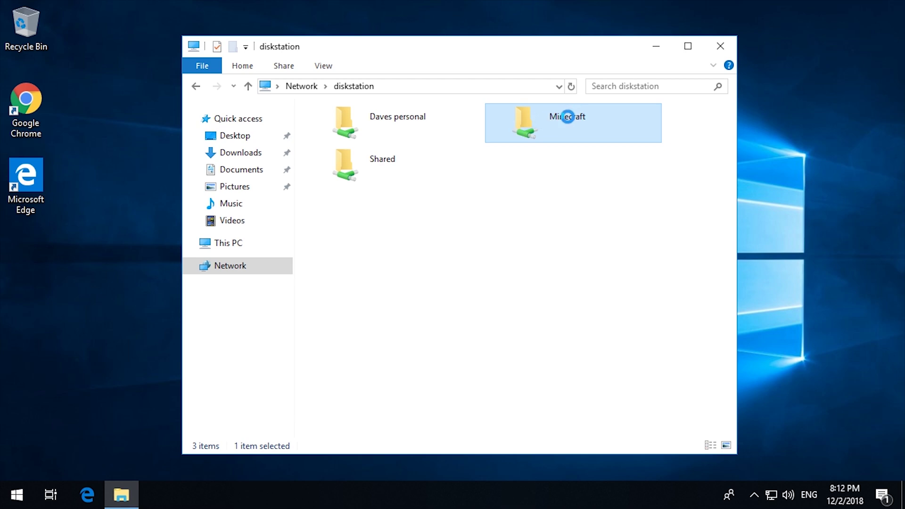
right_click(572, 131)
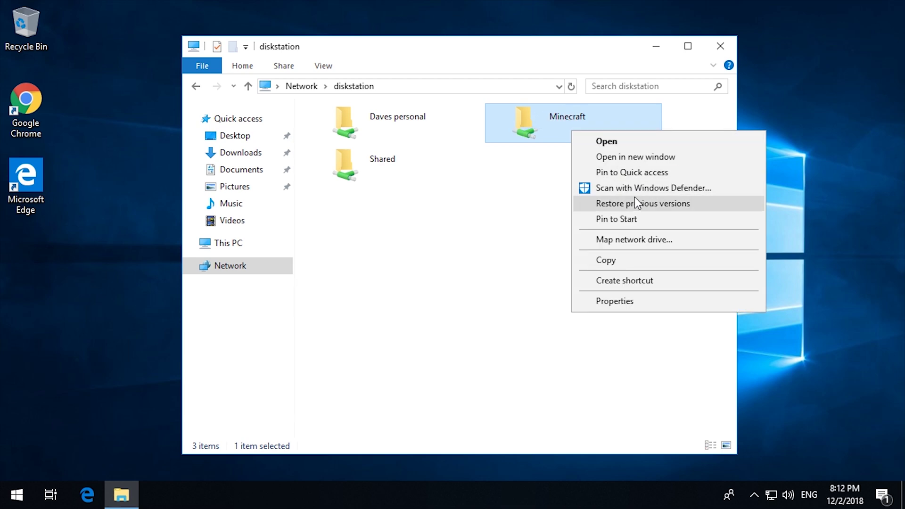
click(635, 242)
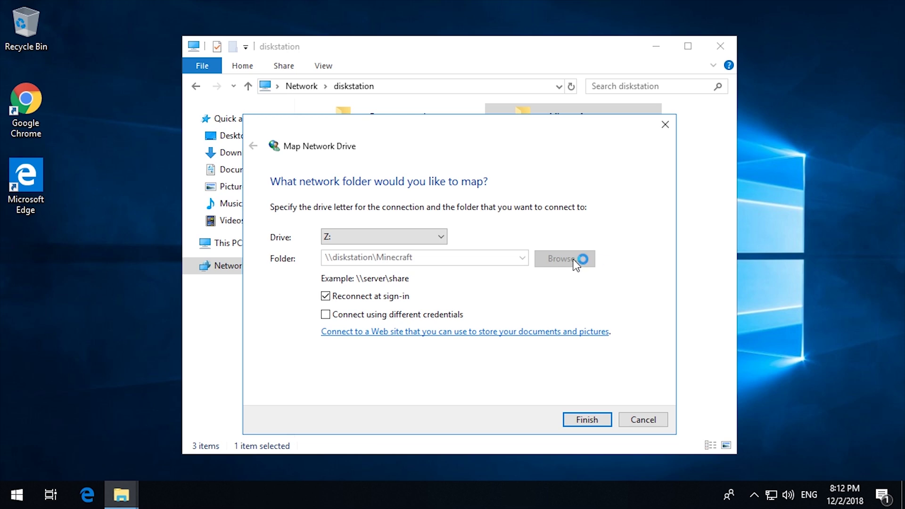
click(439, 239)
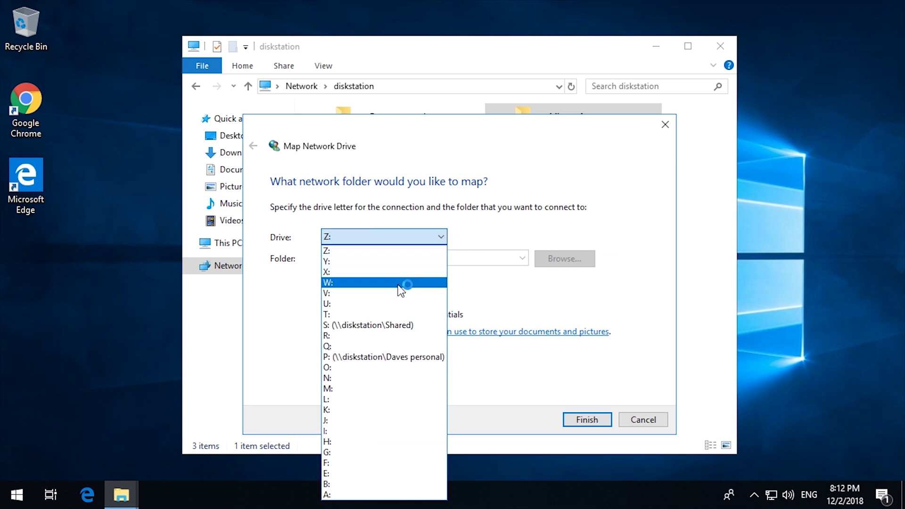
click(366, 389)
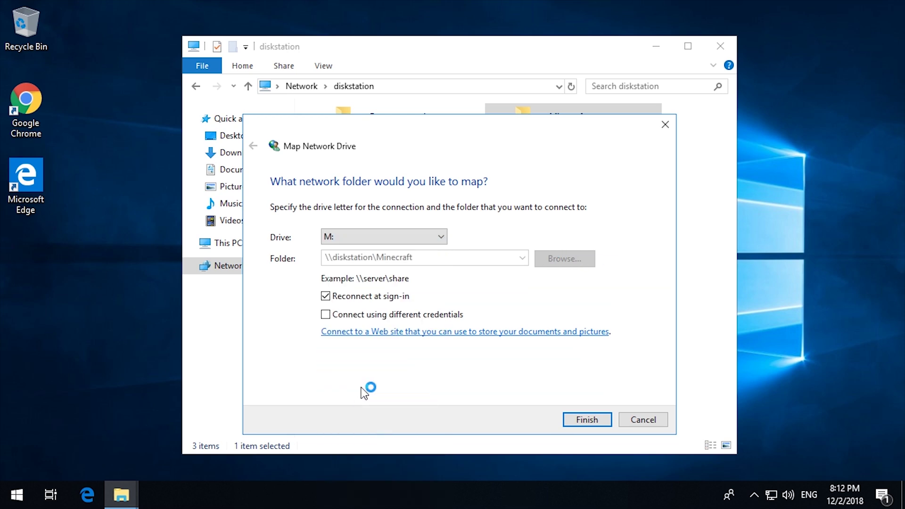
click(586, 418)
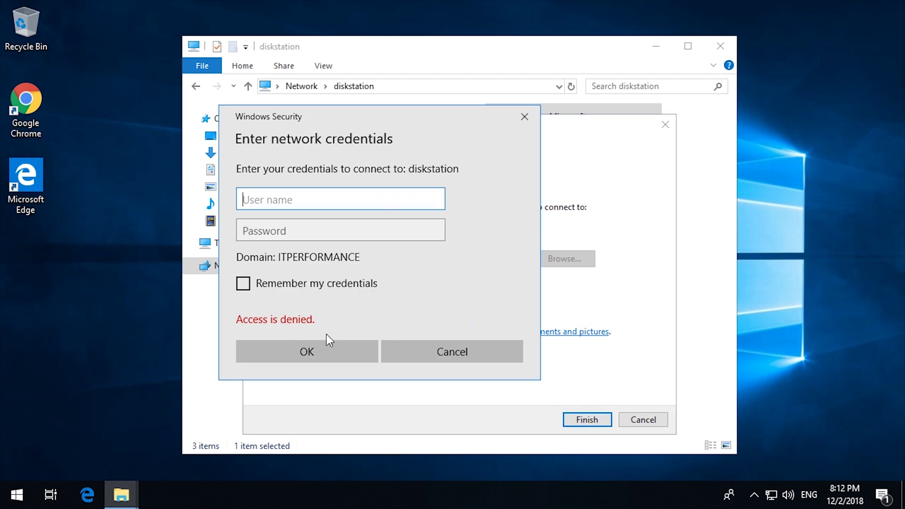
click(466, 362)
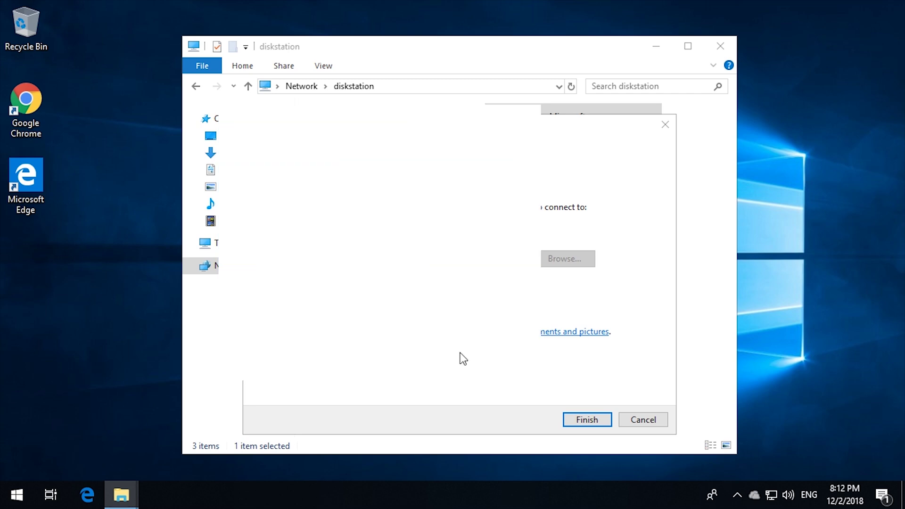
click(646, 422)
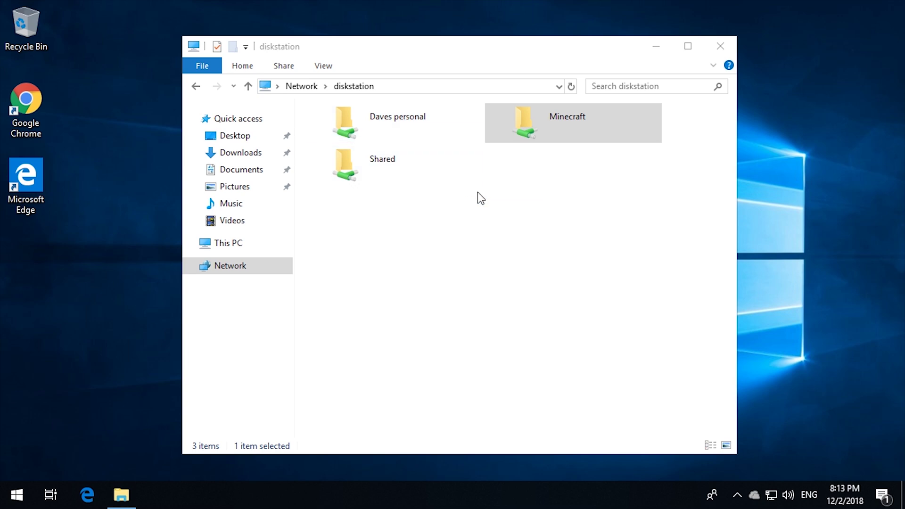
click(582, 268)
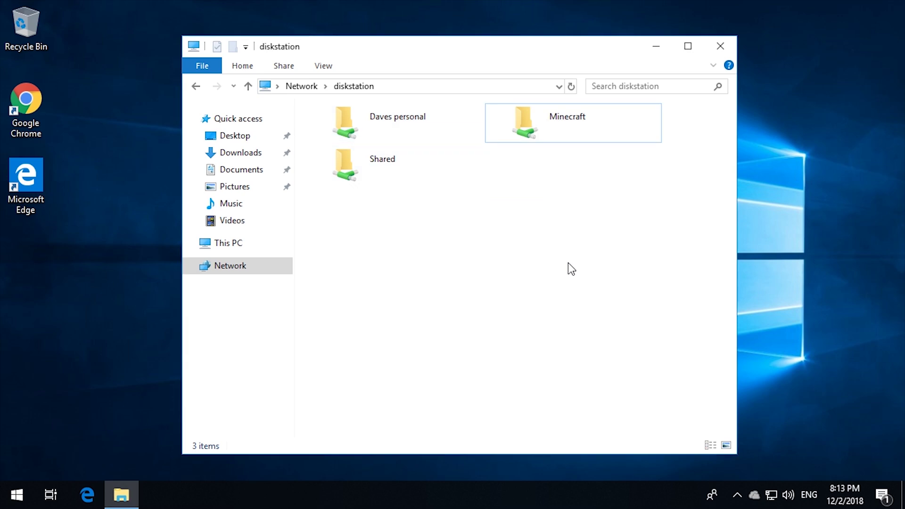
Create a New Microsoft Word Document inside the Daves personal share
double_click(407, 123)
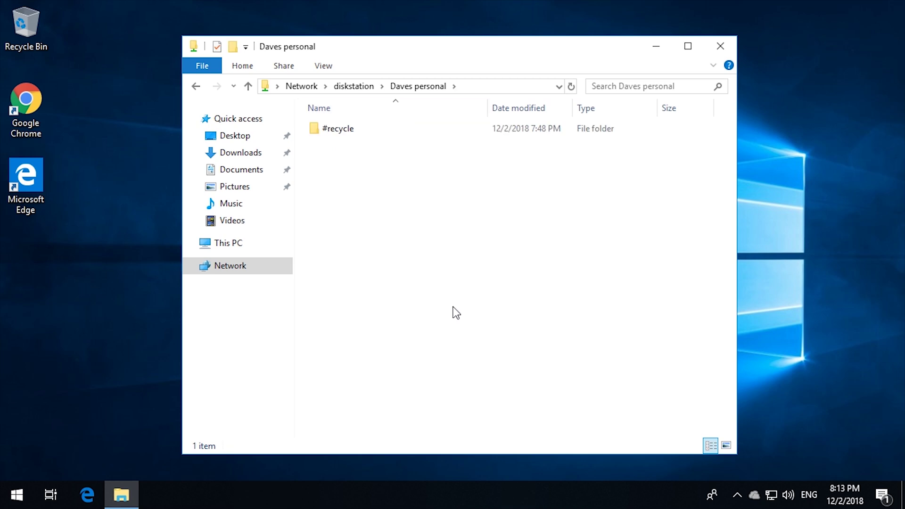
right_click(439, 220)
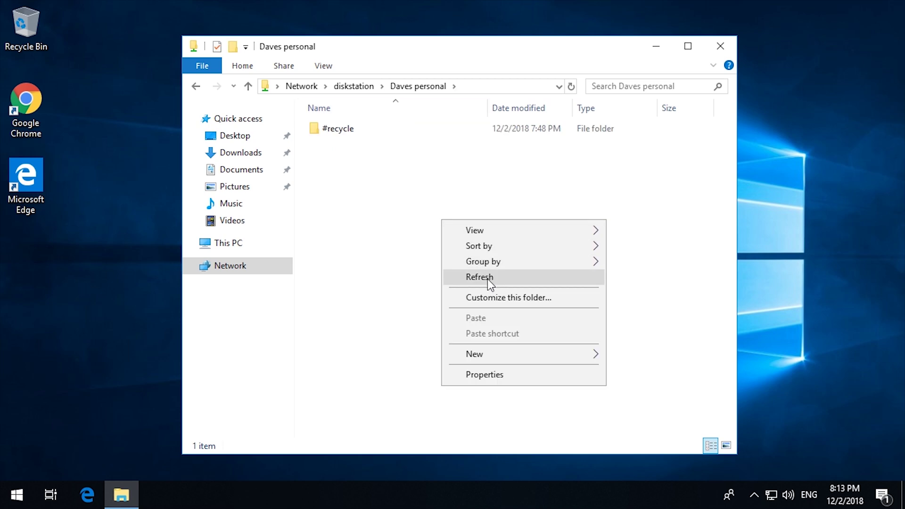
mouse_move(494, 354)
click(628, 270)
click(418, 305)
click(379, 142)
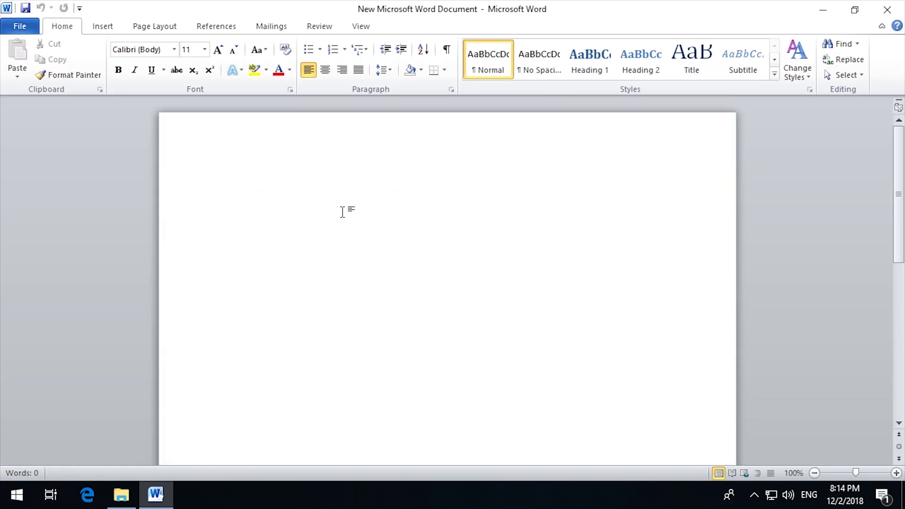
Type 'This is a test' into the document and save it when closing Word
text(This is a)
click(686, 370)
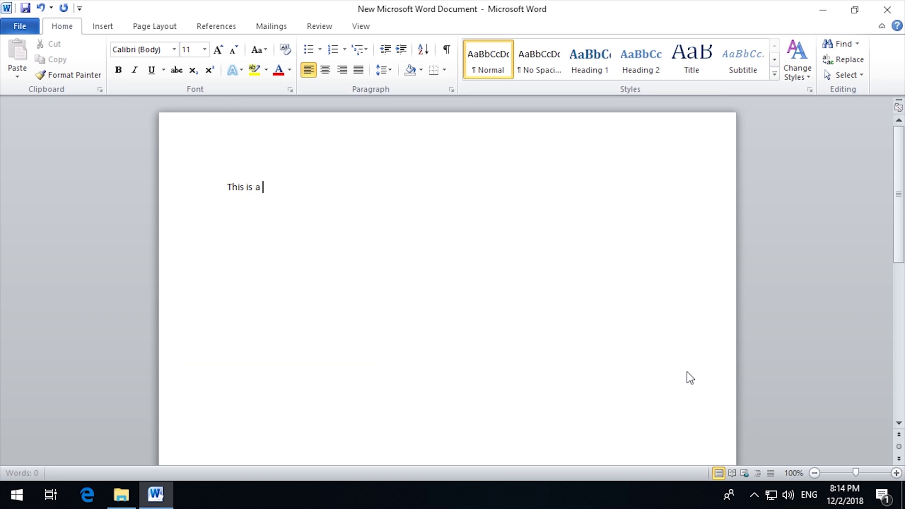
text(test)
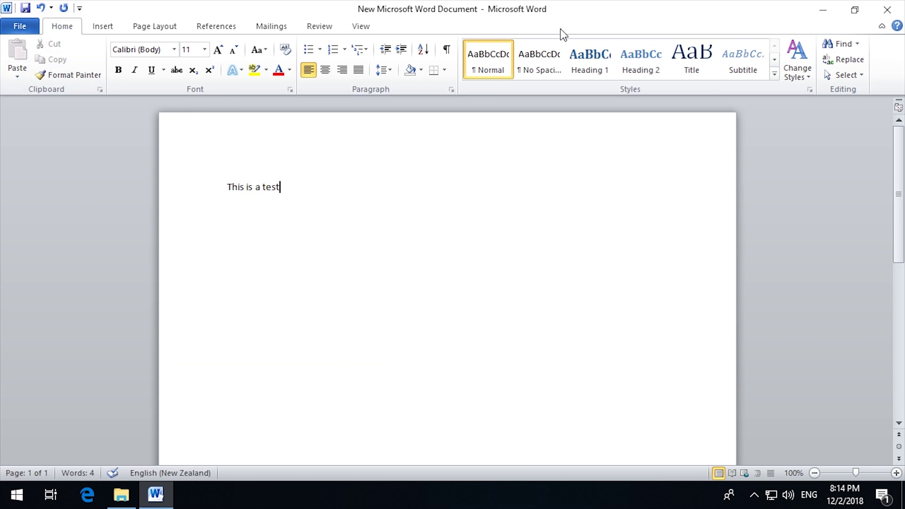
click(887, 10)
click(403, 268)
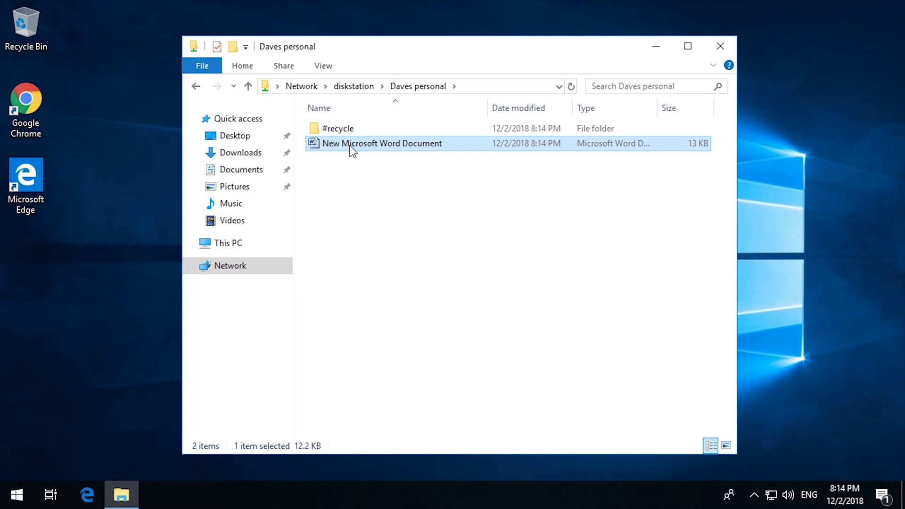
Copy the Word document into the Shared (S:) drive, then launch Google Chrome
right_click(351, 151)
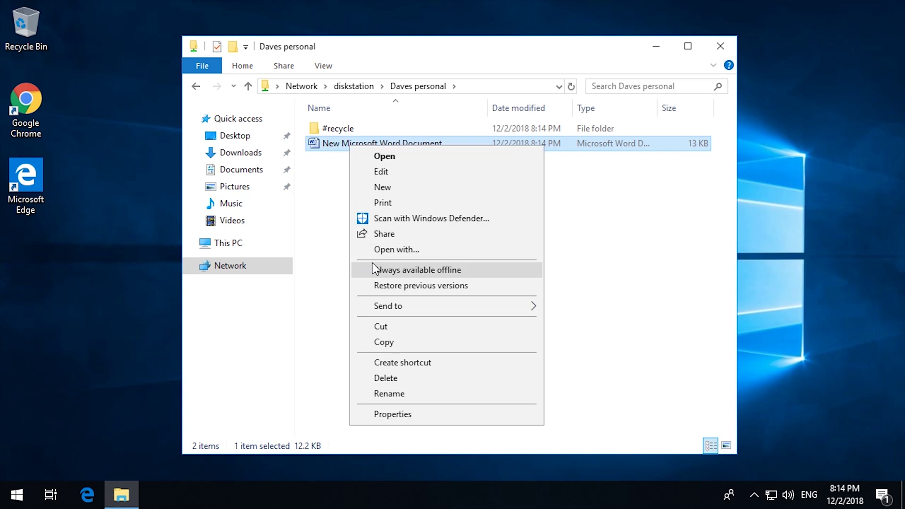
click(406, 342)
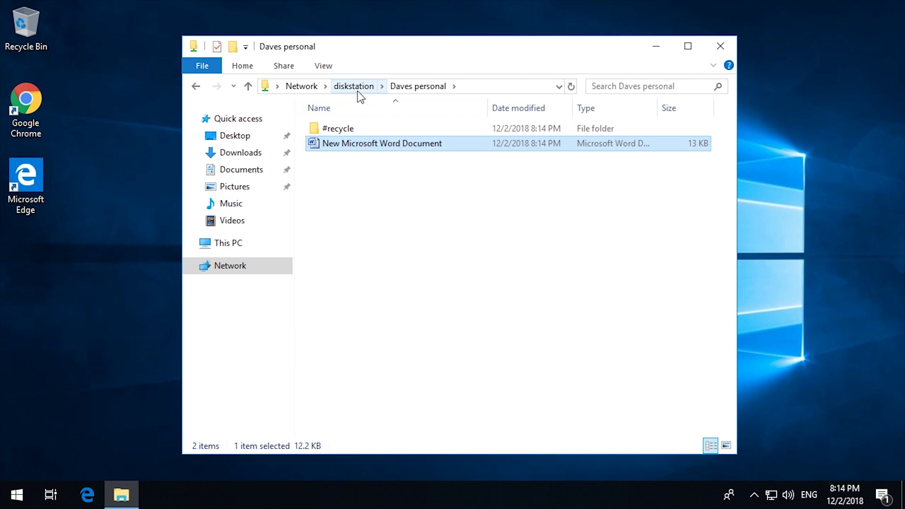
click(189, 243)
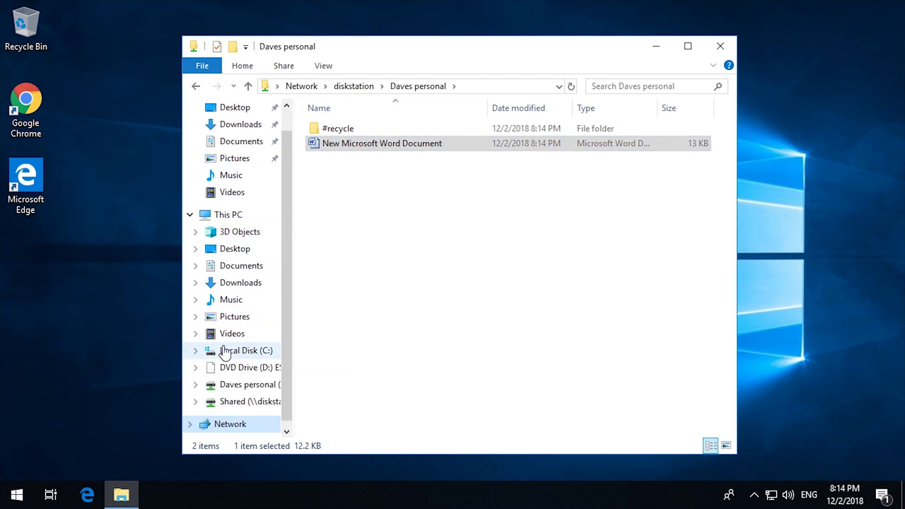
click(236, 403)
right_click(423, 296)
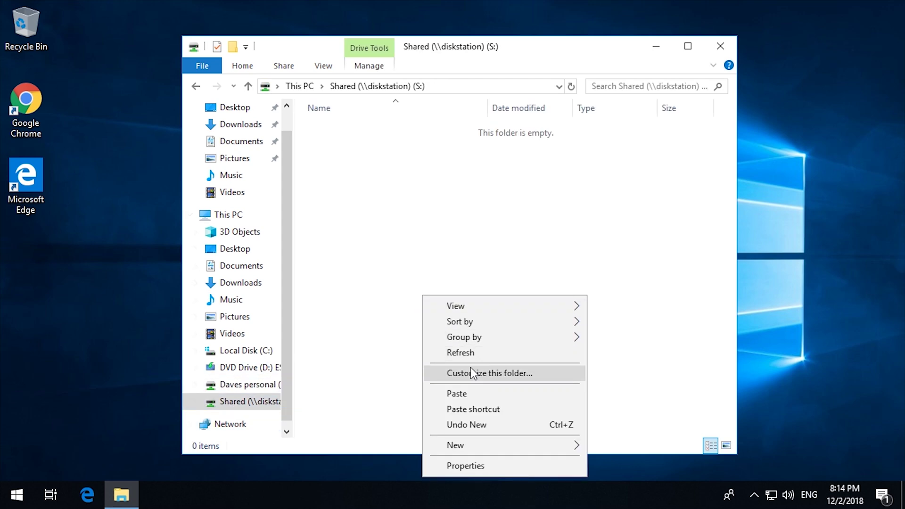
click(456, 393)
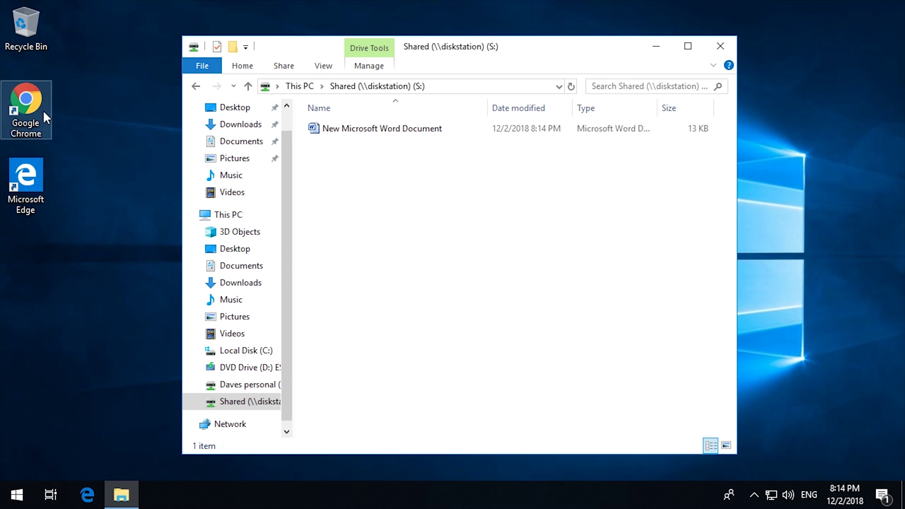
double_click(30, 108)
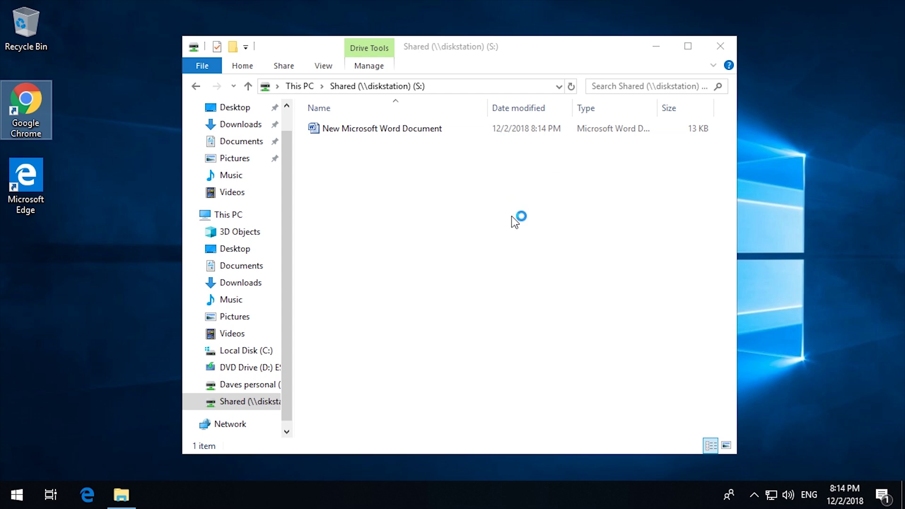
Load diskstation:5000 and sign in with the admin username and account password
click(360, 51)
text(diskstation:5000)
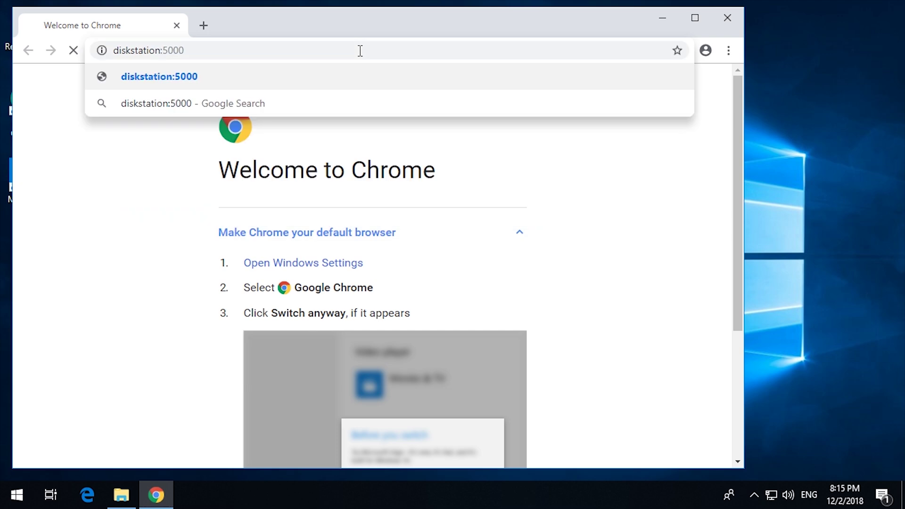
key(Return)
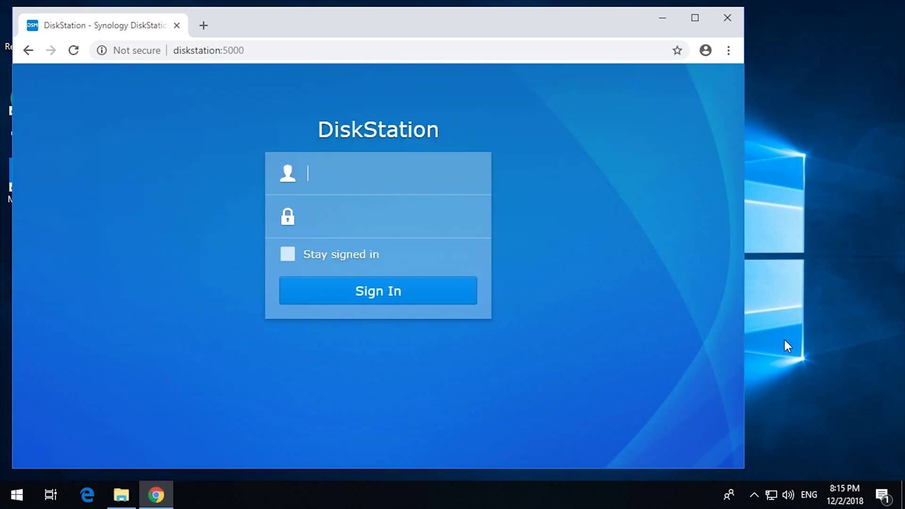
text(admin)
key(Tab)
text(********)
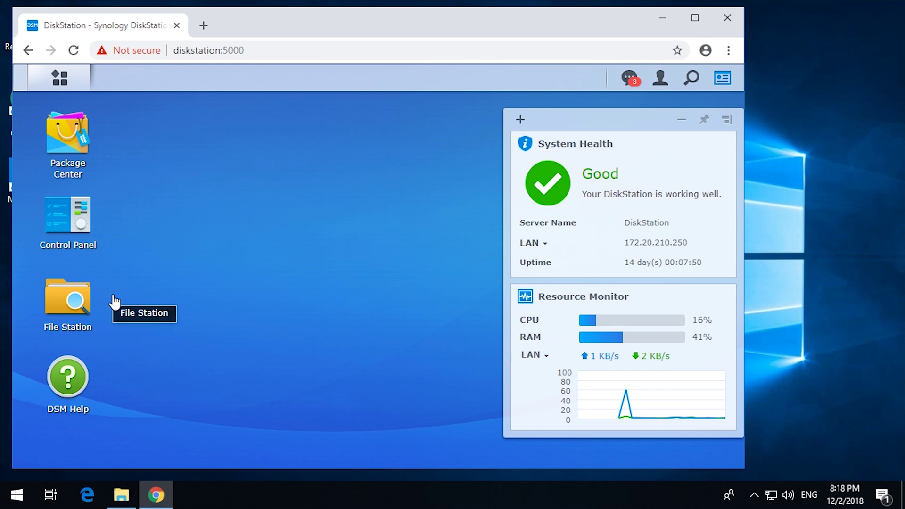
In File Station, open the Minecraft folder's Properties on the Permission tab
click(73, 297)
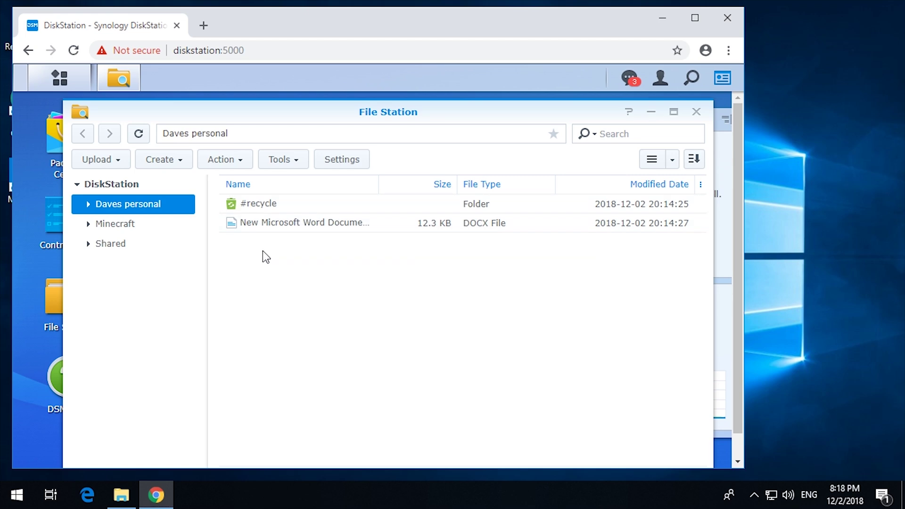
click(145, 245)
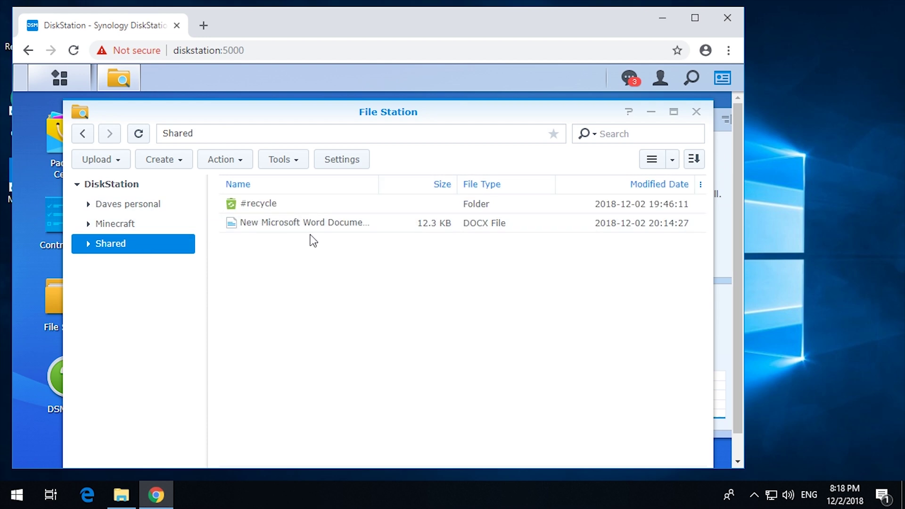
click(125, 205)
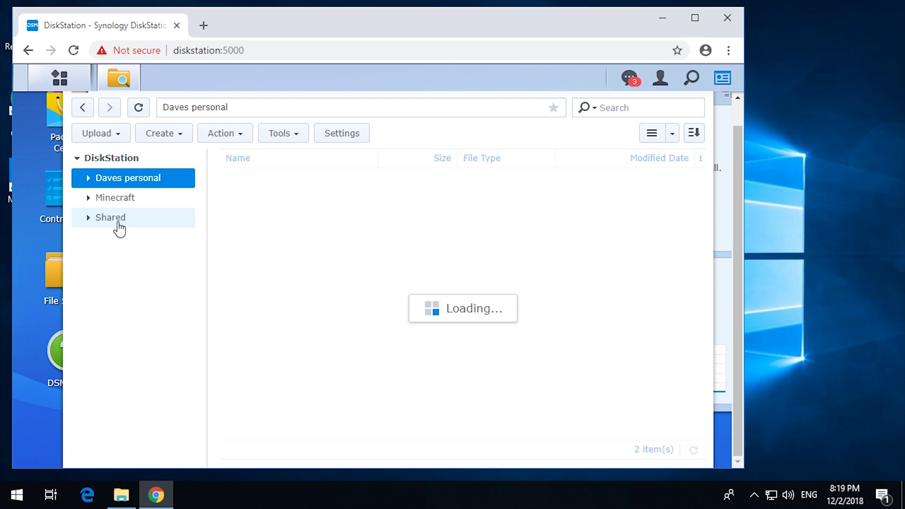
click(109, 221)
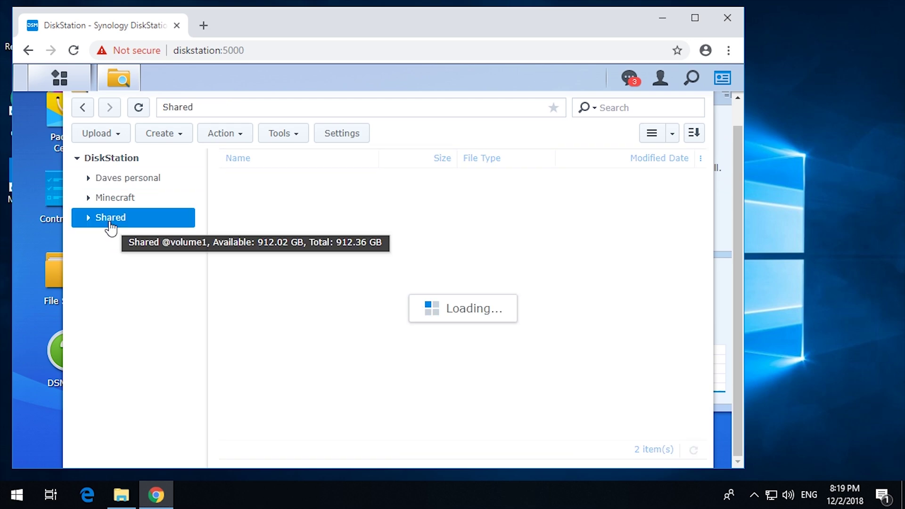
click(119, 200)
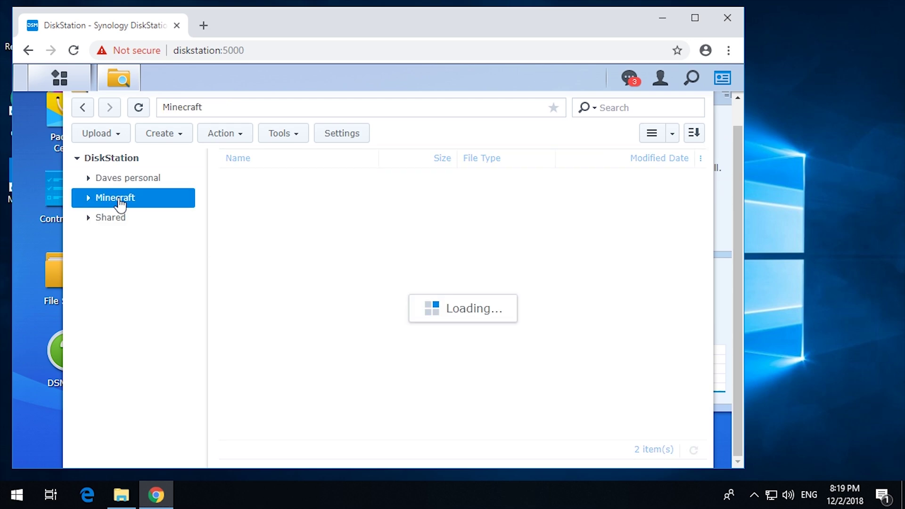
right_click(121, 204)
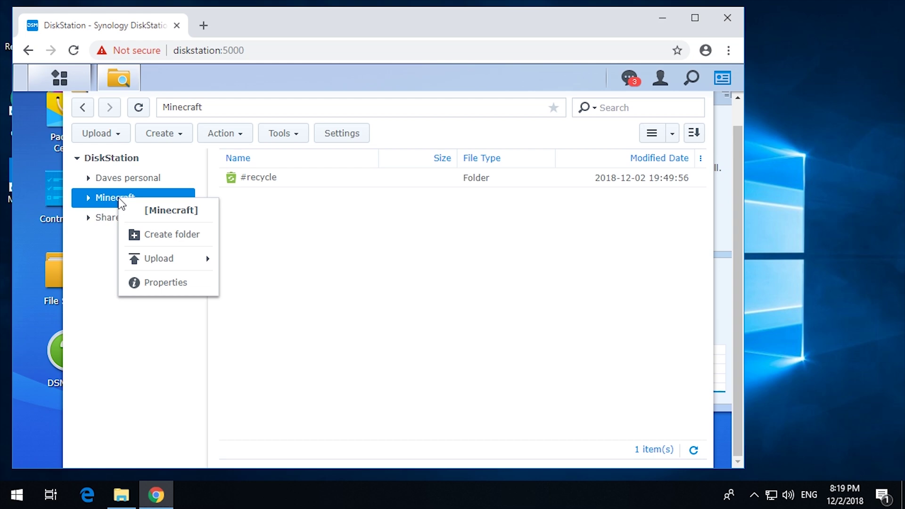
click(171, 282)
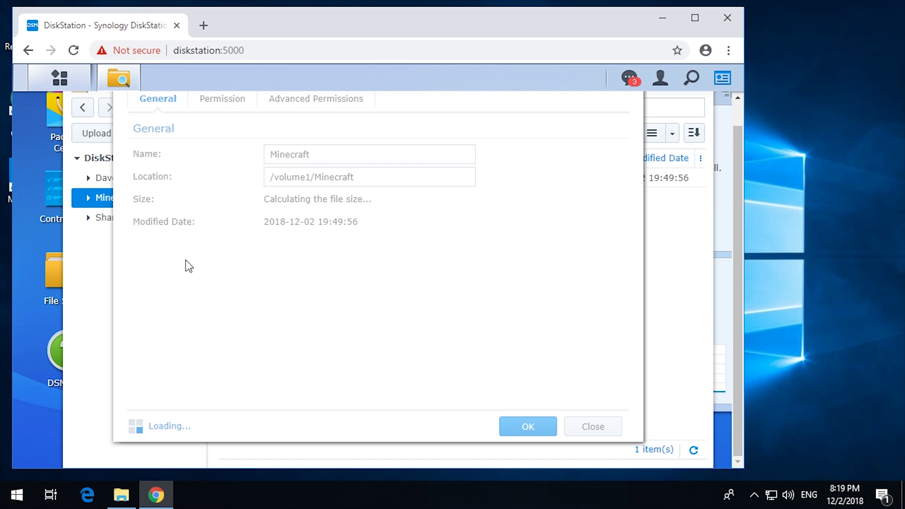
click(223, 101)
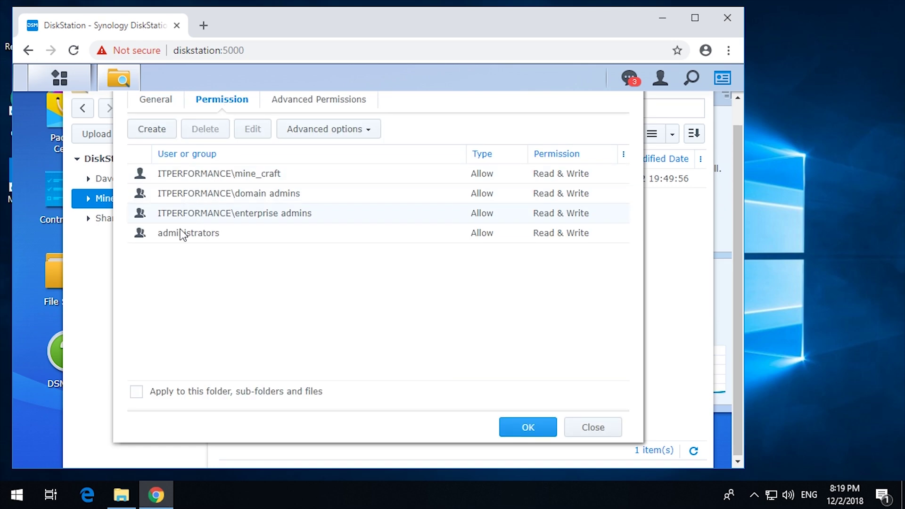
Start a new Minecraft permission entry and select the domain user for it
click(153, 132)
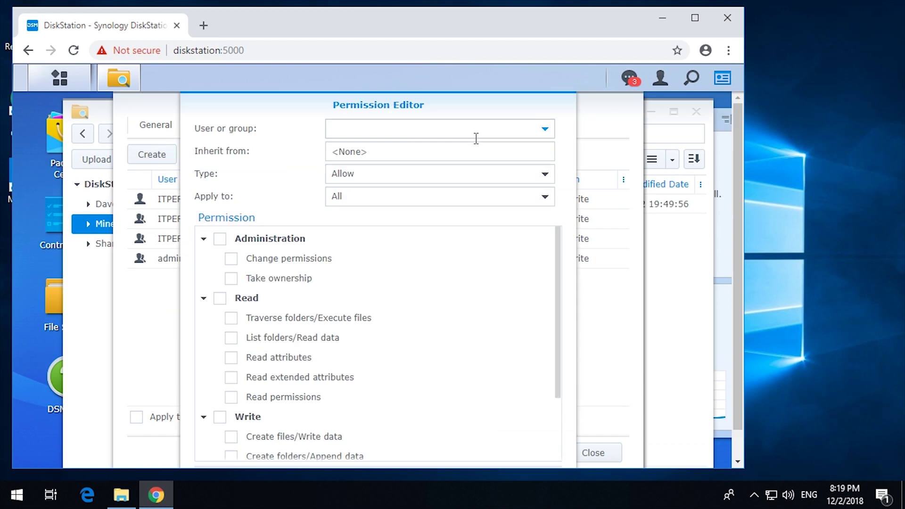
click(545, 131)
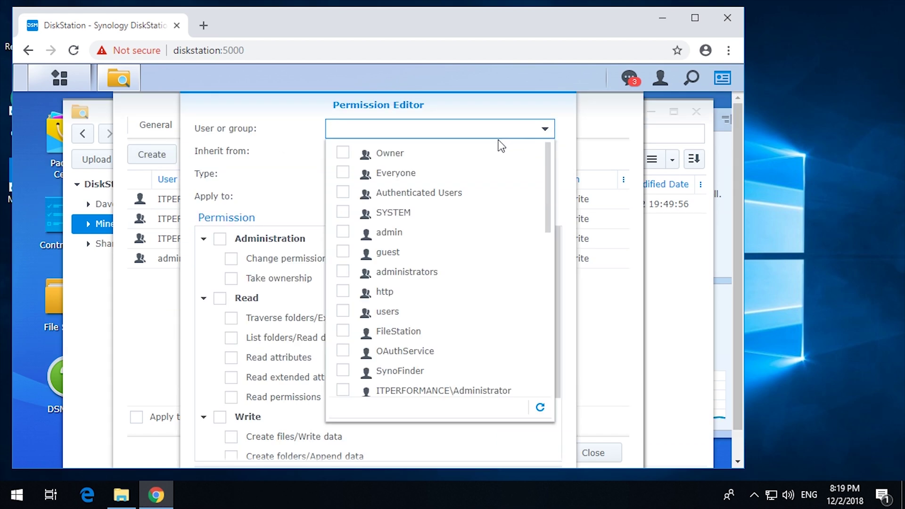
scroll(457, 221, down, 5)
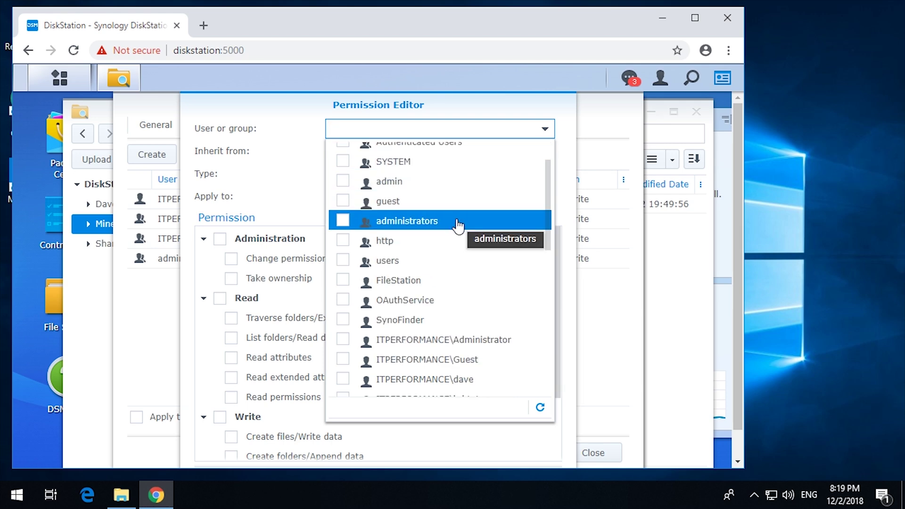
scroll(457, 225, down, 4)
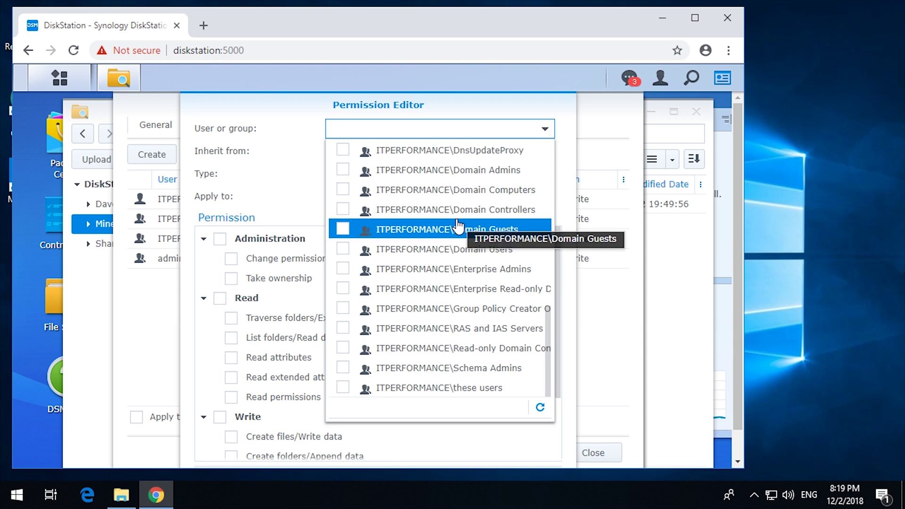
scroll(457, 225, up, 3)
scroll(457, 226, down, 3)
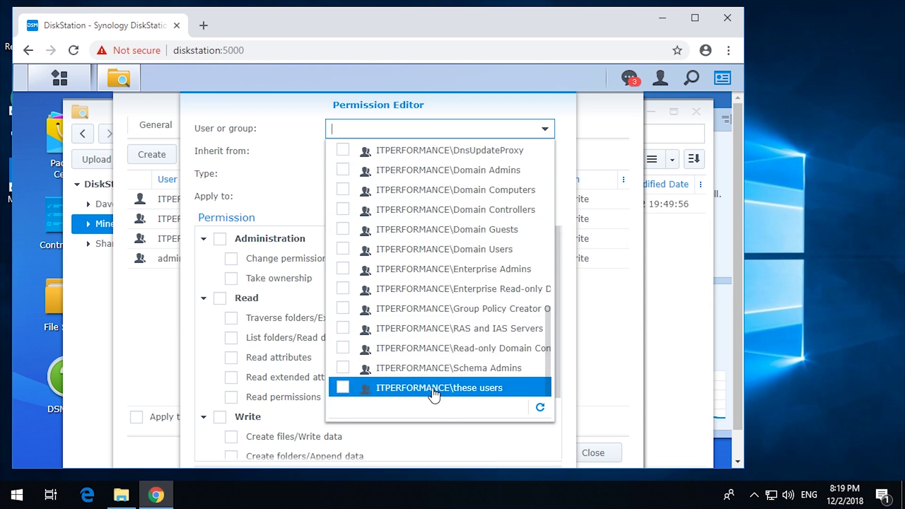
scroll(432, 387, up, 5)
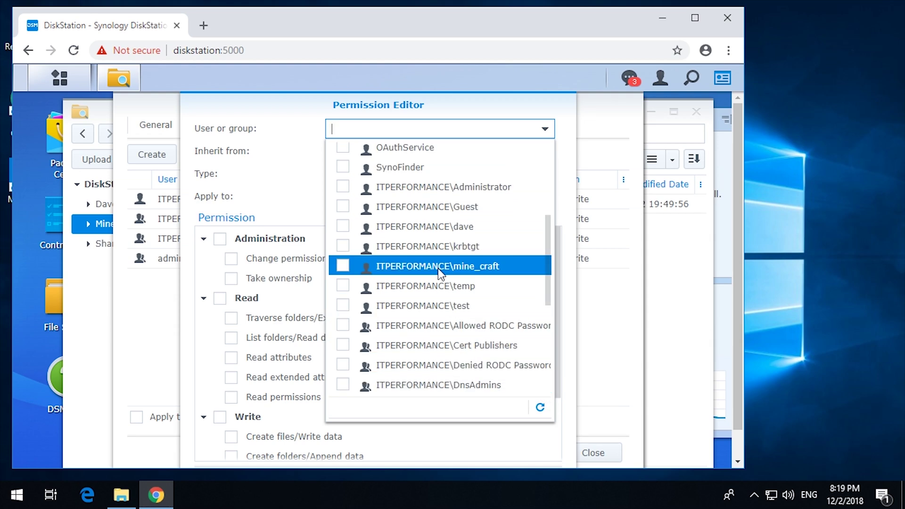
click(345, 227)
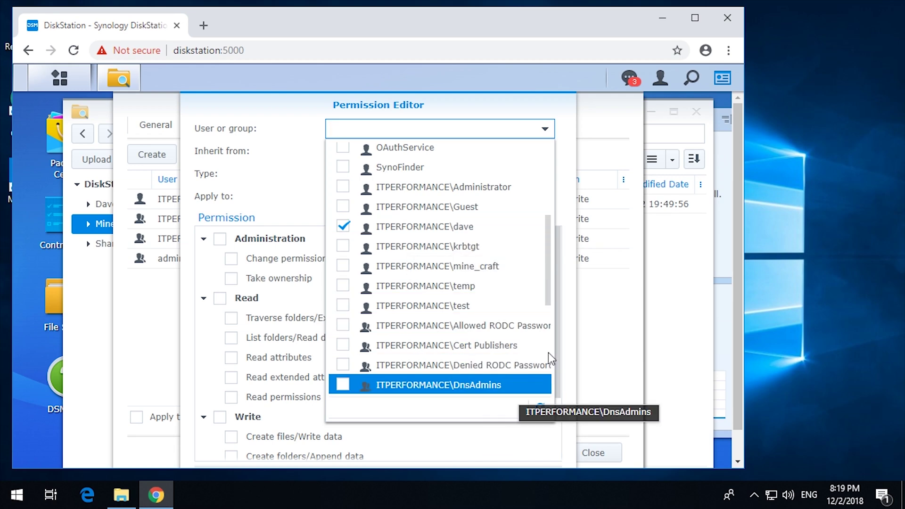
scroll(508, 303, down, 5)
scroll(503, 303, up, 5)
scroll(500, 325, down, 3)
click(279, 159)
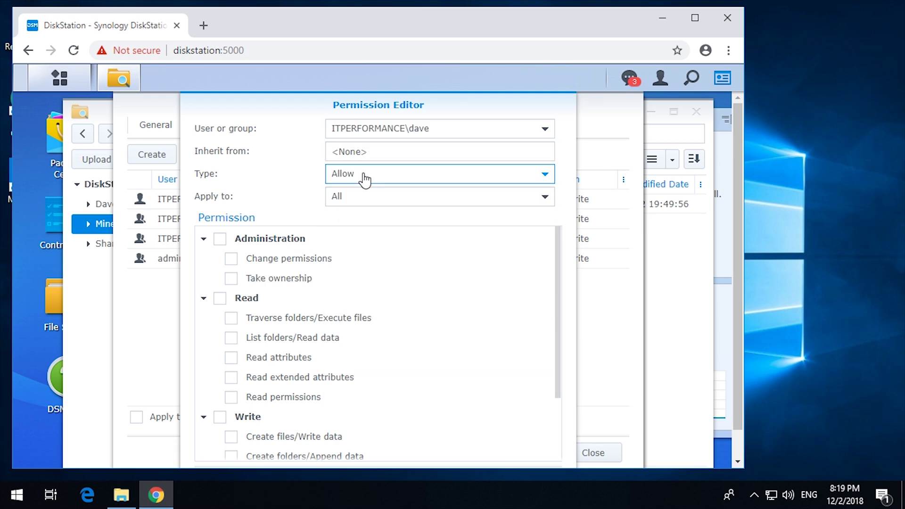
Keep the rule as Allow applied to All, tick Read permissions, and save it
click(364, 178)
click(364, 178)
click(340, 190)
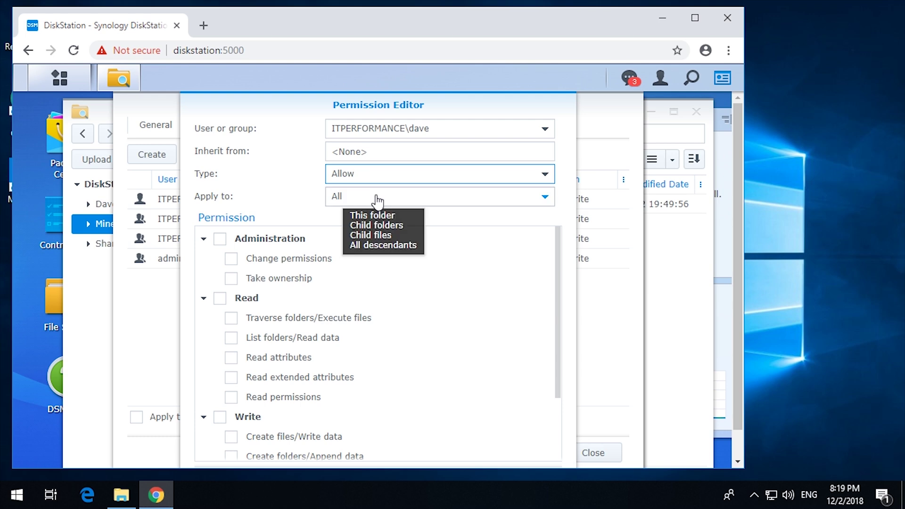
click(324, 231)
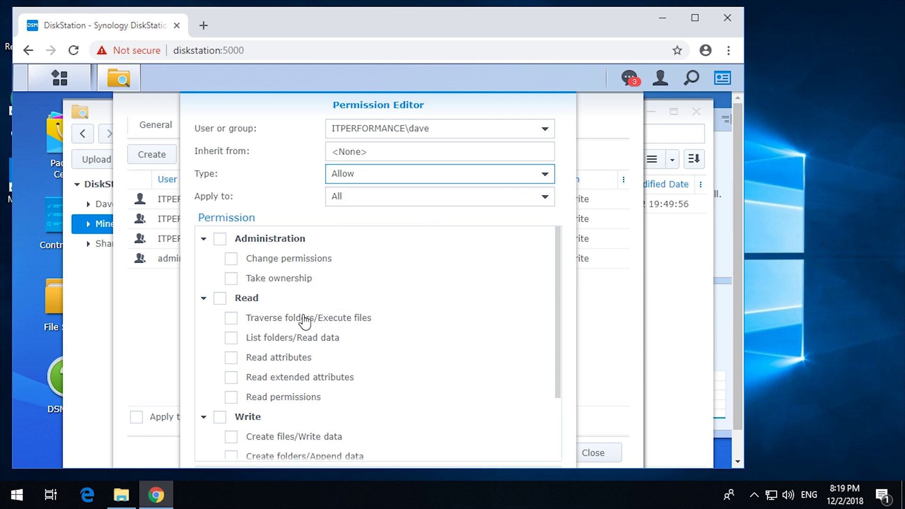
click(220, 300)
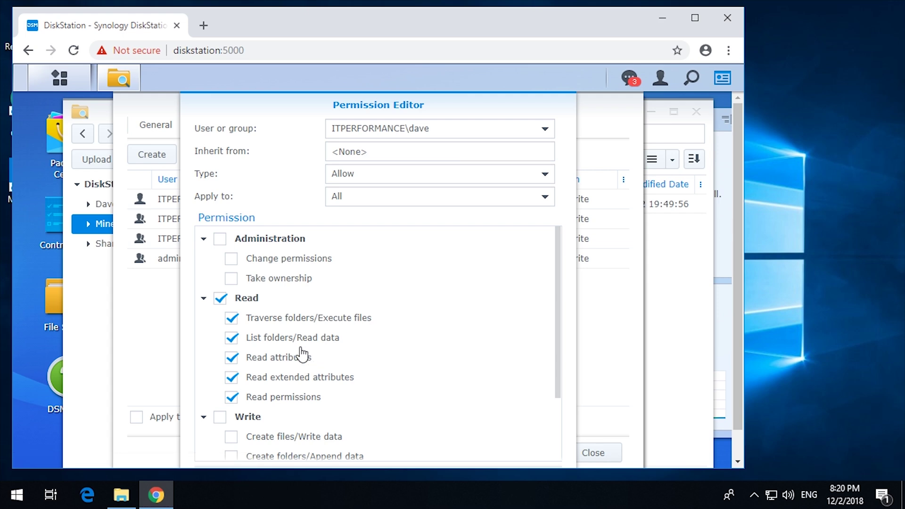
scroll(303, 356, down, 3)
scroll(301, 348, up, 3)
scroll(423, 290, down, 3)
scroll(415, 302, up, 2)
scroll(402, 311, down, 2)
scroll(398, 321, up, 3)
scroll(424, 368, down, 3)
click(464, 450)
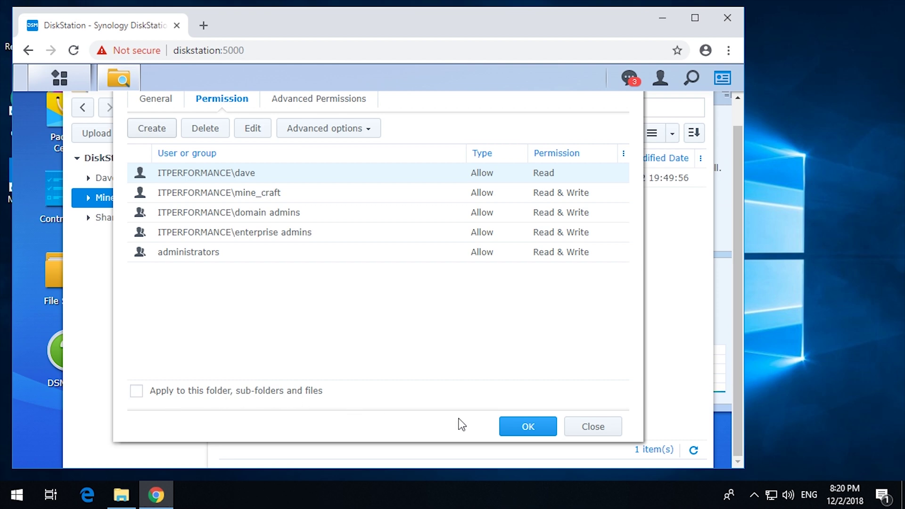
Save the Minecraft folder's new read-only permissions and close the Properties dialog
click(526, 427)
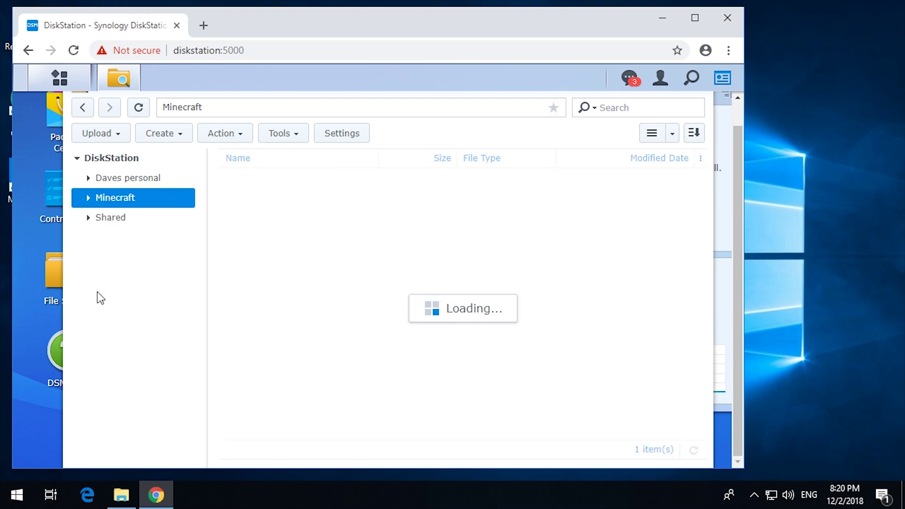
mouse_move(113, 498)
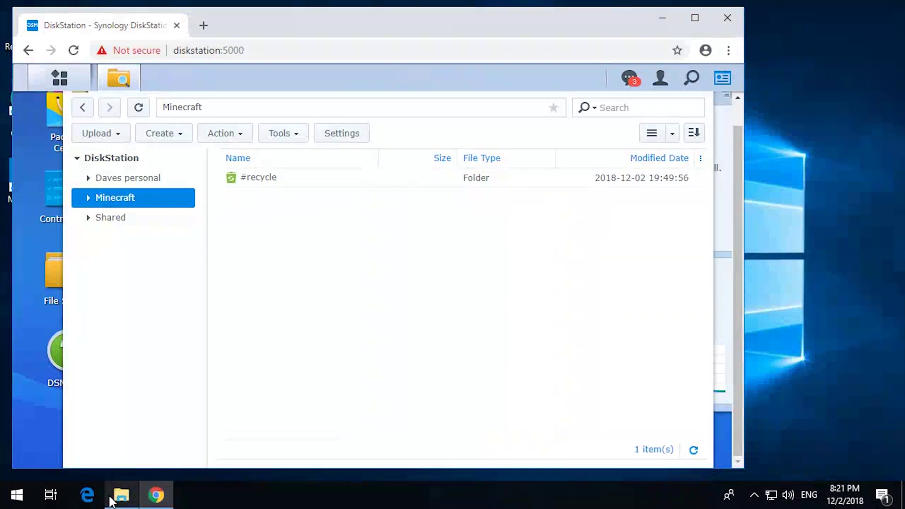
Map the diskstation Minecraft share as network drive M: and open it
click(113, 498)
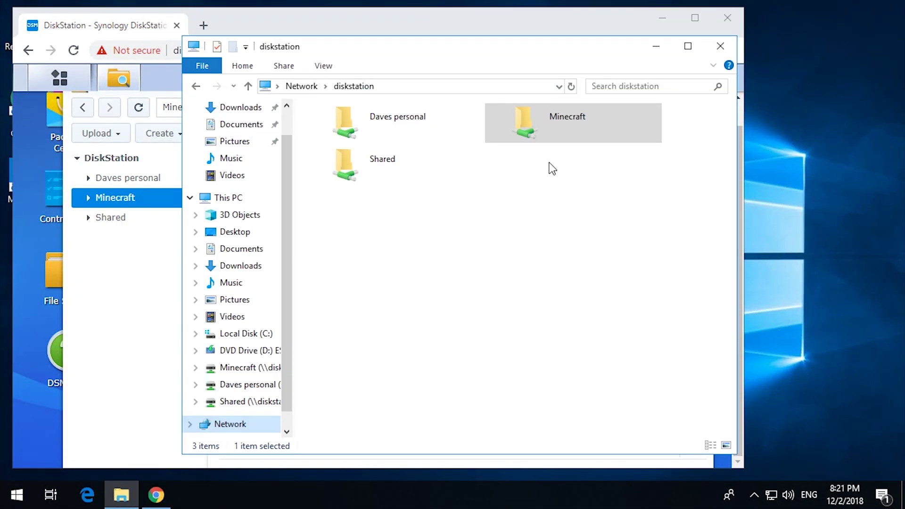
right_click(524, 124)
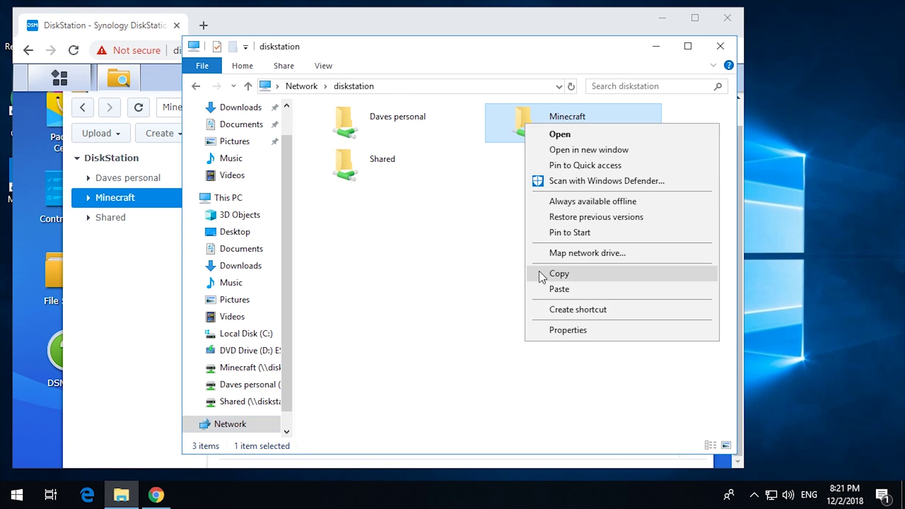
click(554, 254)
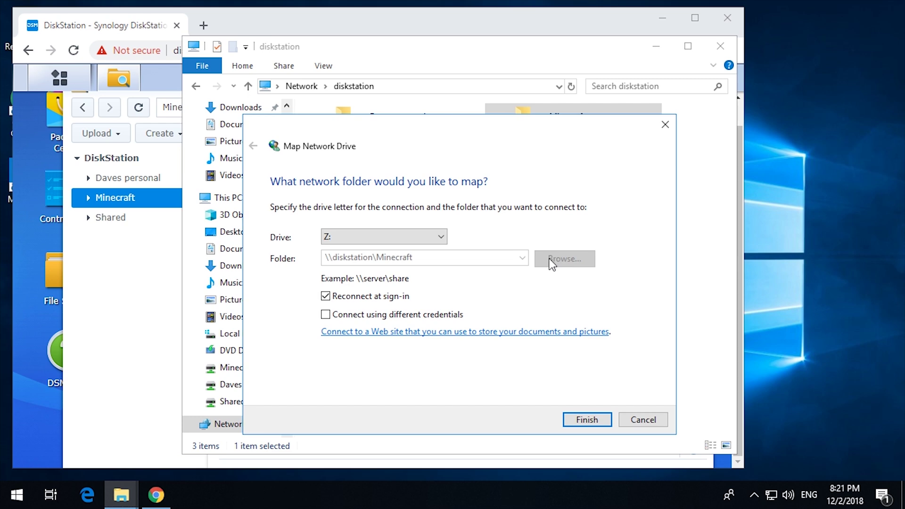
click(441, 237)
click(326, 388)
click(586, 419)
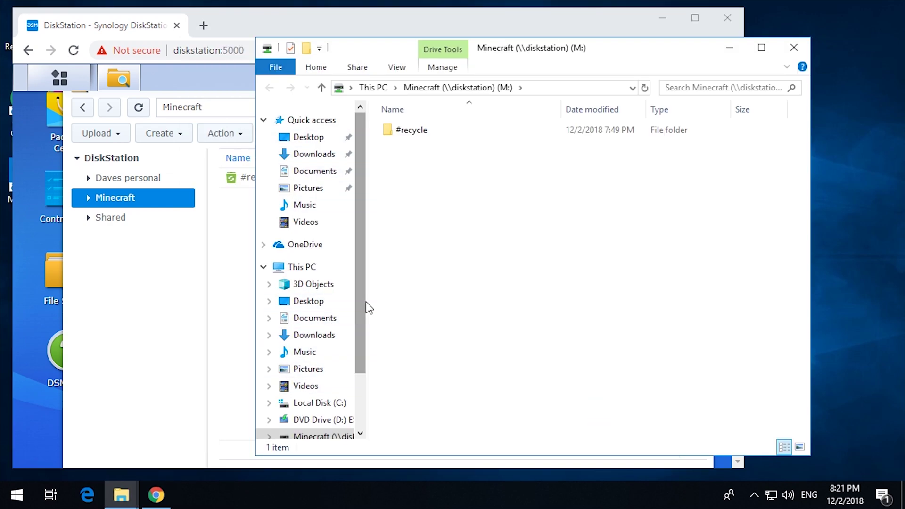
scroll(352, 325, down, 2)
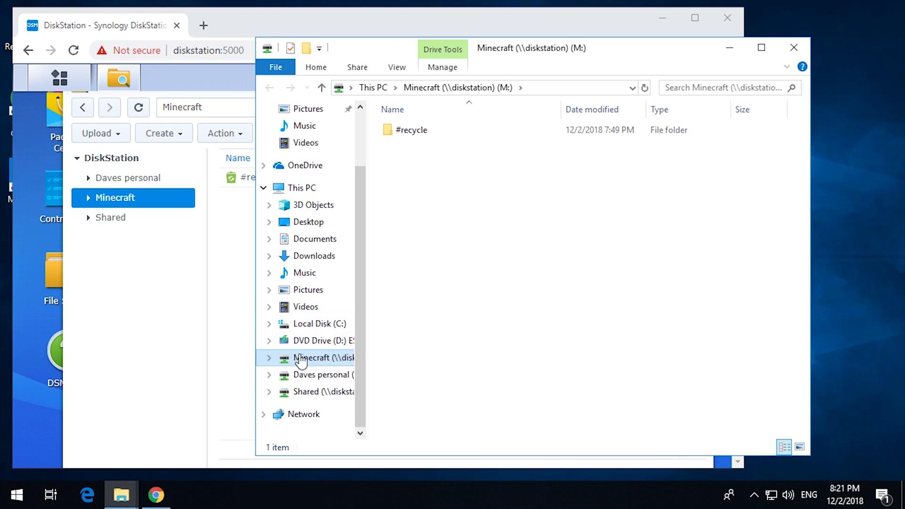
right_click(507, 302)
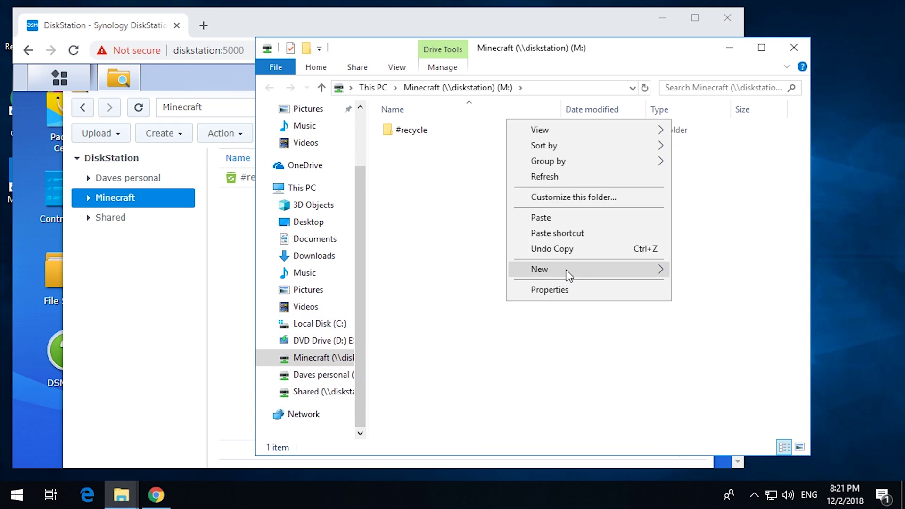
mouse_move(565, 269)
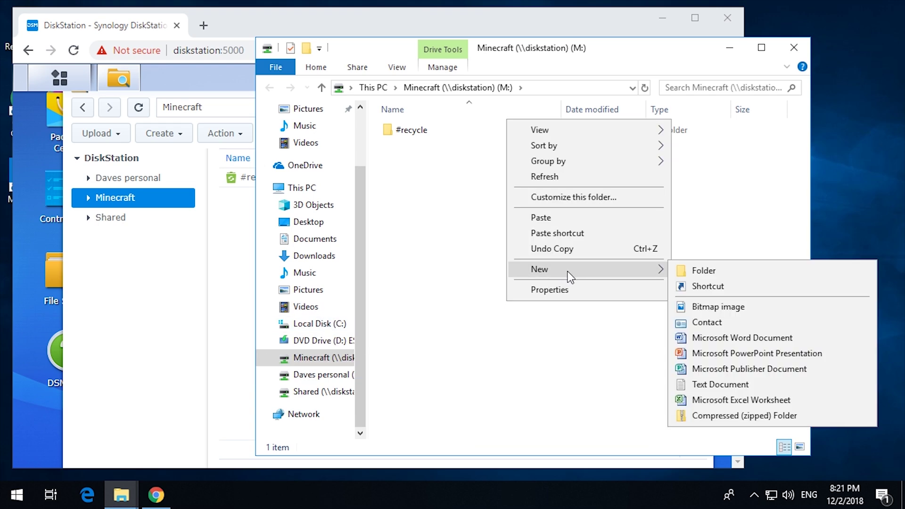
click(725, 338)
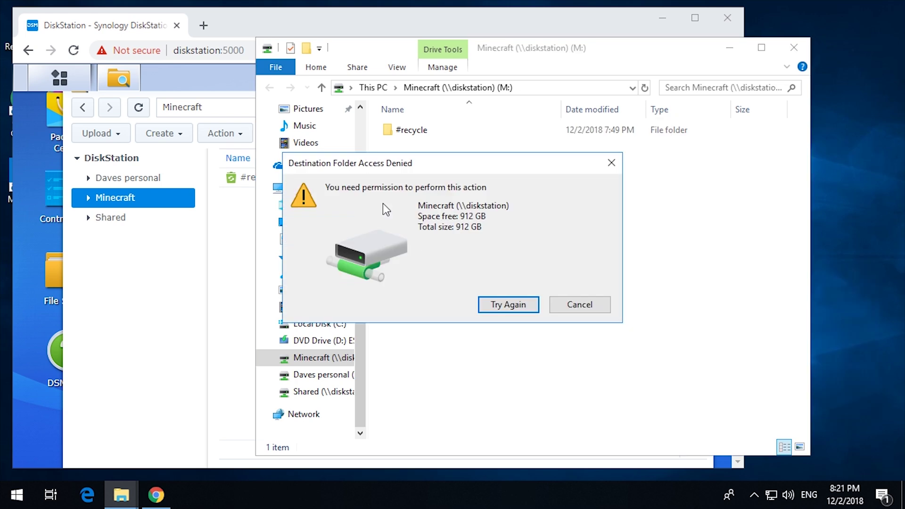
click(605, 310)
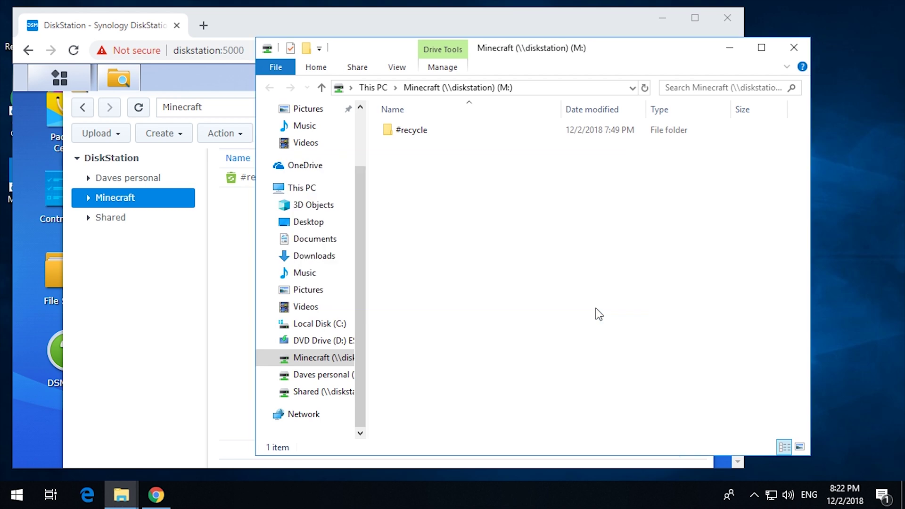
Copy New Microsoft Word Document.docx from the personal share into Minecraft, pasting with overwrite
click(196, 332)
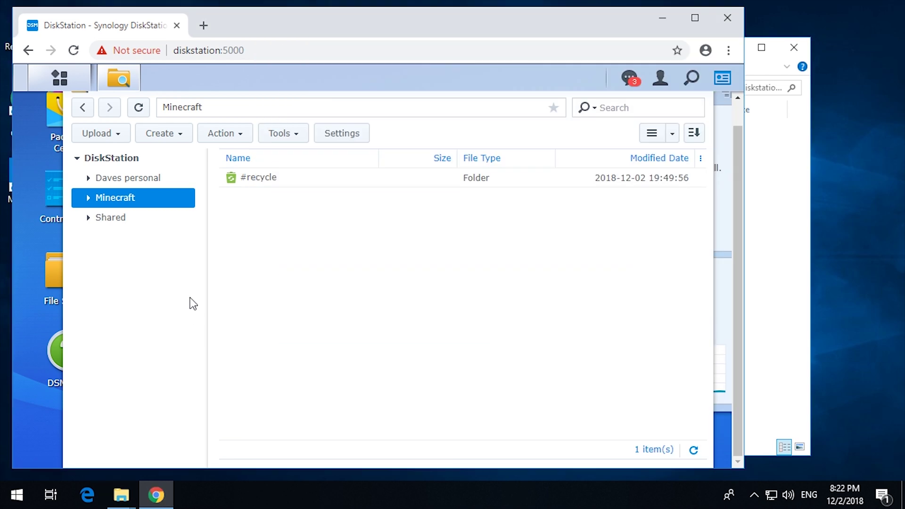
click(131, 177)
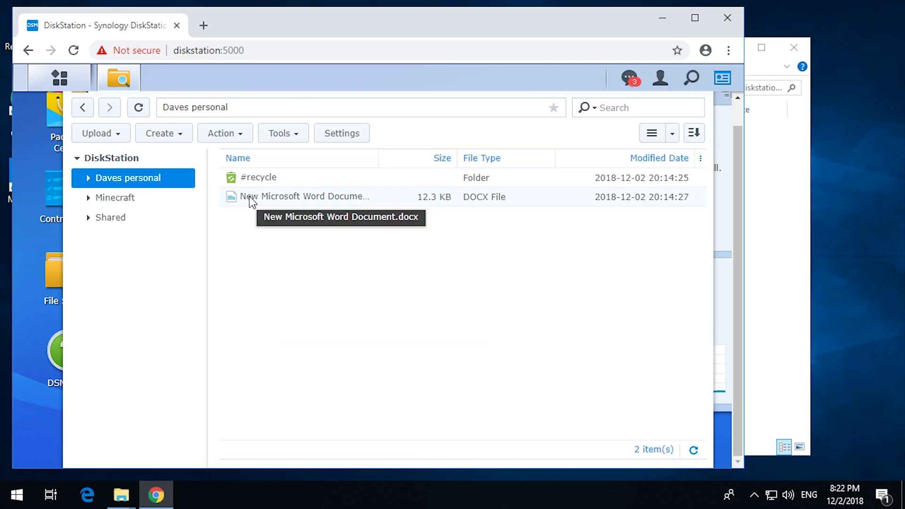
right_click(252, 198)
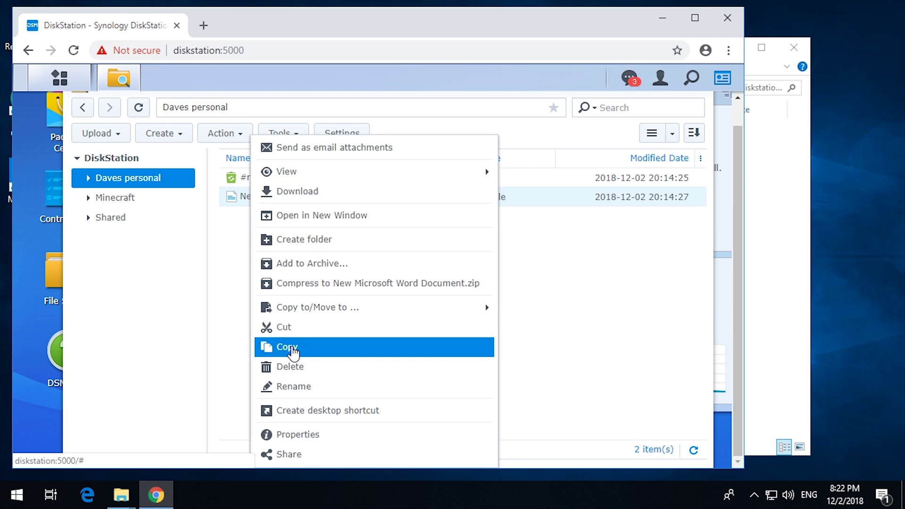
click(293, 349)
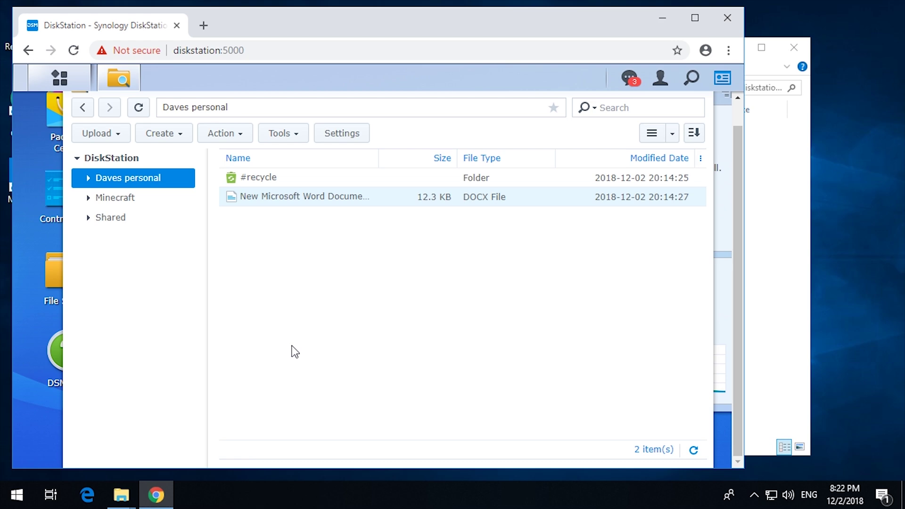
click(133, 200)
right_click(352, 279)
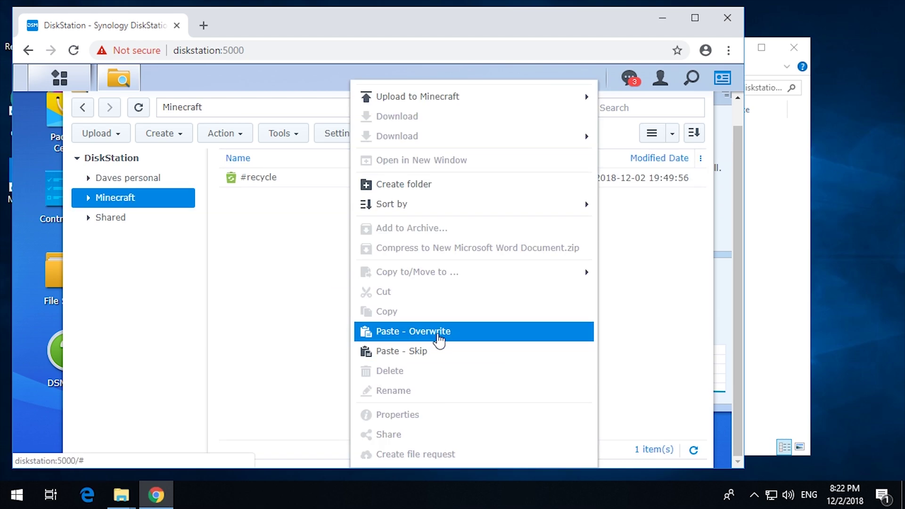
click(437, 332)
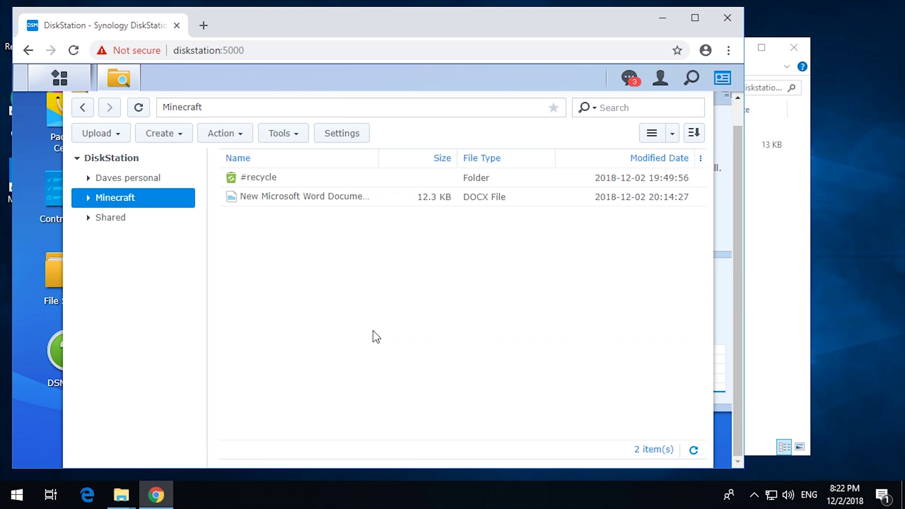
Open New Microsoft Word Document from drive M: and type random letters after 'This is a test'
click(780, 295)
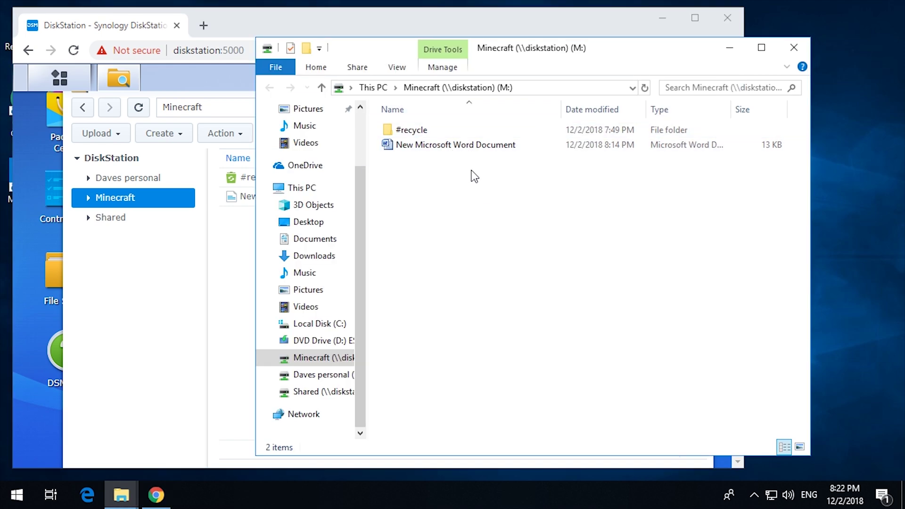
double_click(448, 145)
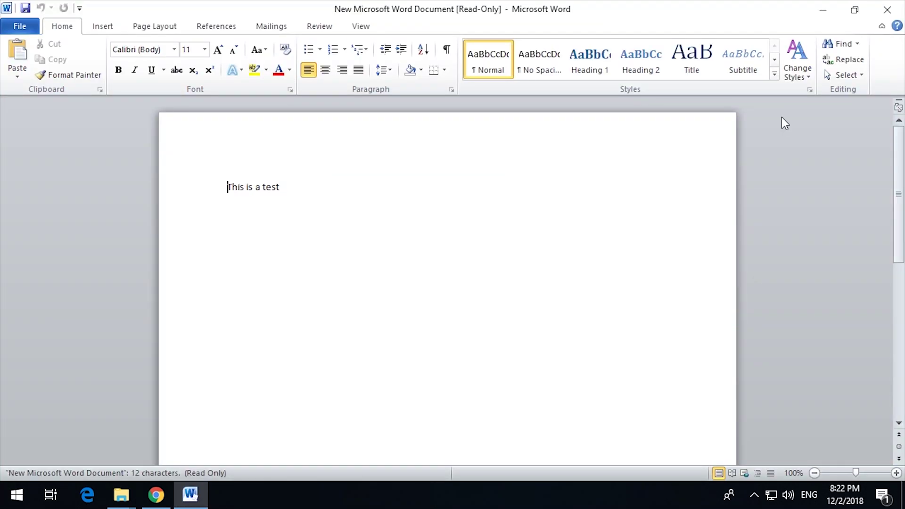
click(391, 186)
text(akjhdflkjahsdkf jalksjdh flkanl;k ja;okjldhfg)
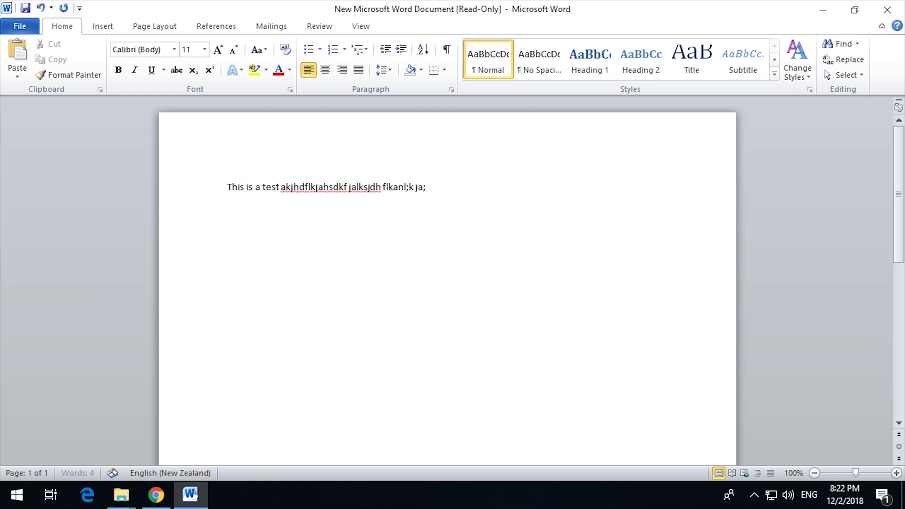
Save the edited document as '2' on the Shared (S:) drive
click(26, 8)
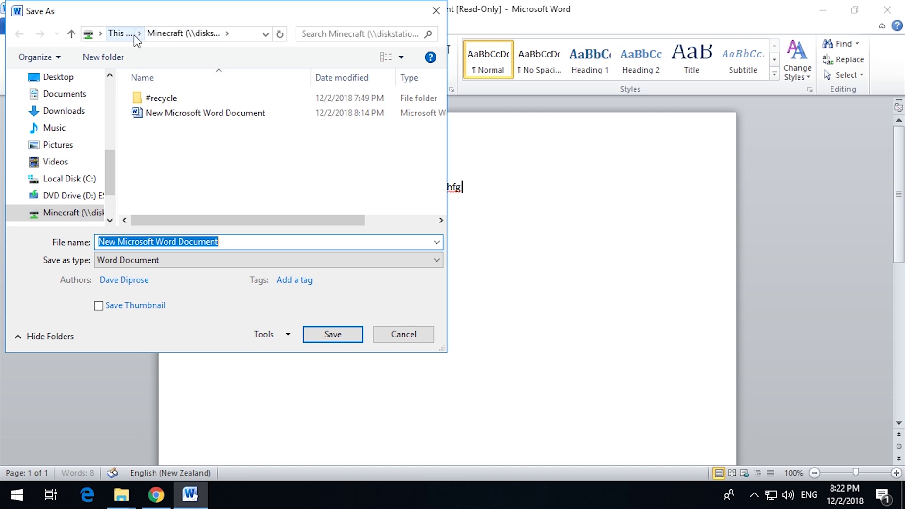
click(116, 35)
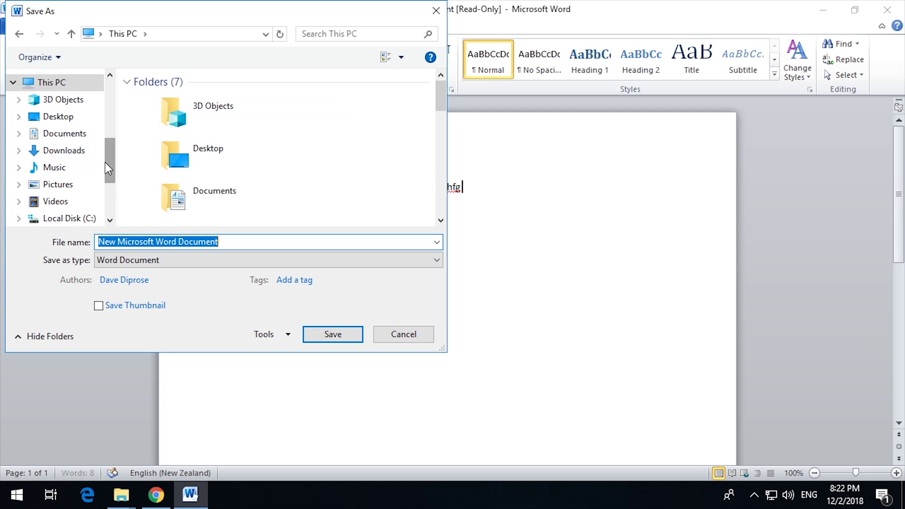
drag(109, 162, 113, 211)
click(72, 181)
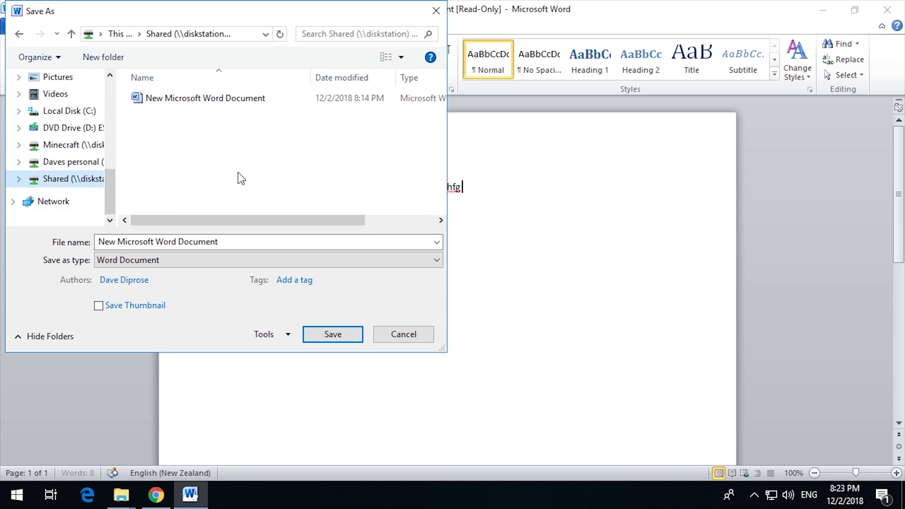
triple_click(230, 242)
text(2)
click(336, 334)
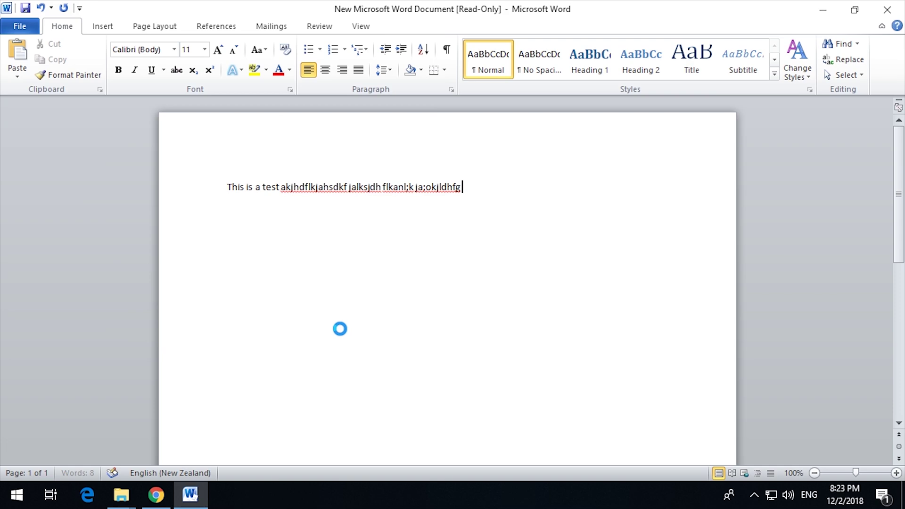
Open Shared (S:) in File Explorer to see the saved file '2'
mouse_move(125, 490)
click(85, 426)
scroll(238, 405, down, 2)
click(257, 380)
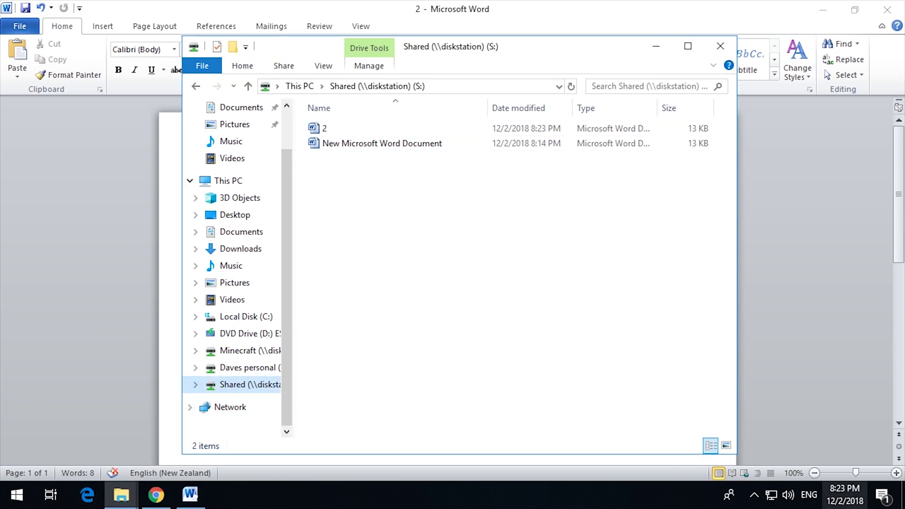
View the Shared share in File Station to confirm 2.docx (12.4 KB) is listed
click(156, 494)
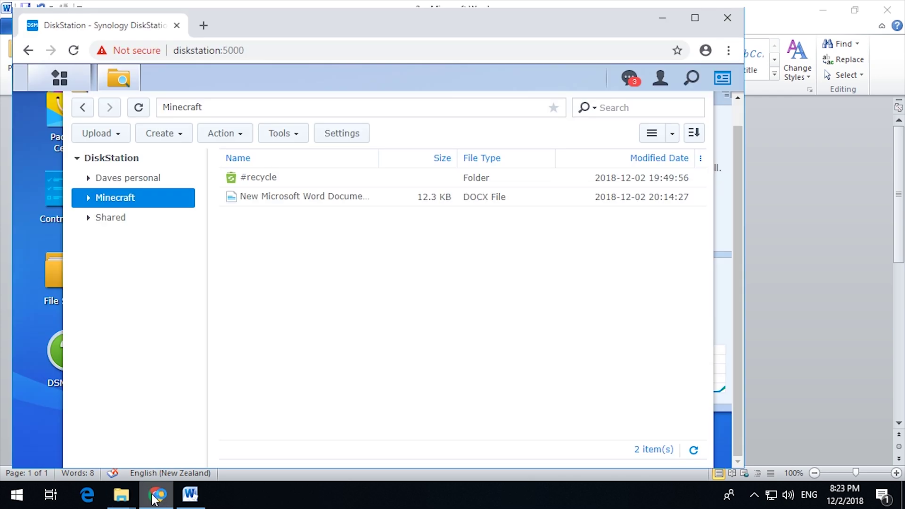
click(116, 223)
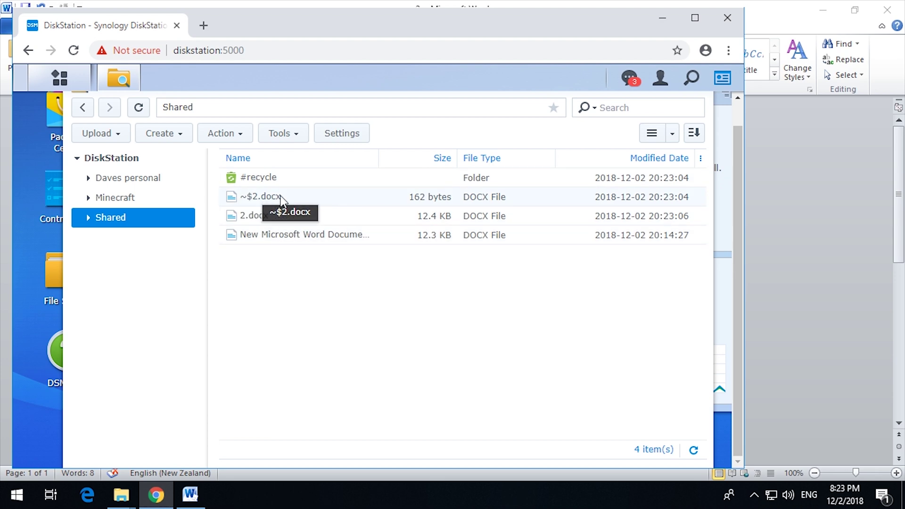
click(160, 203)
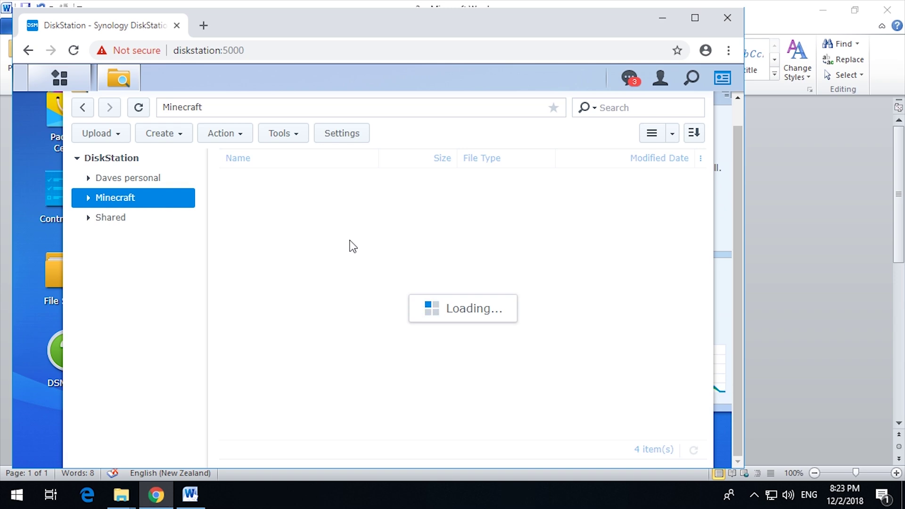